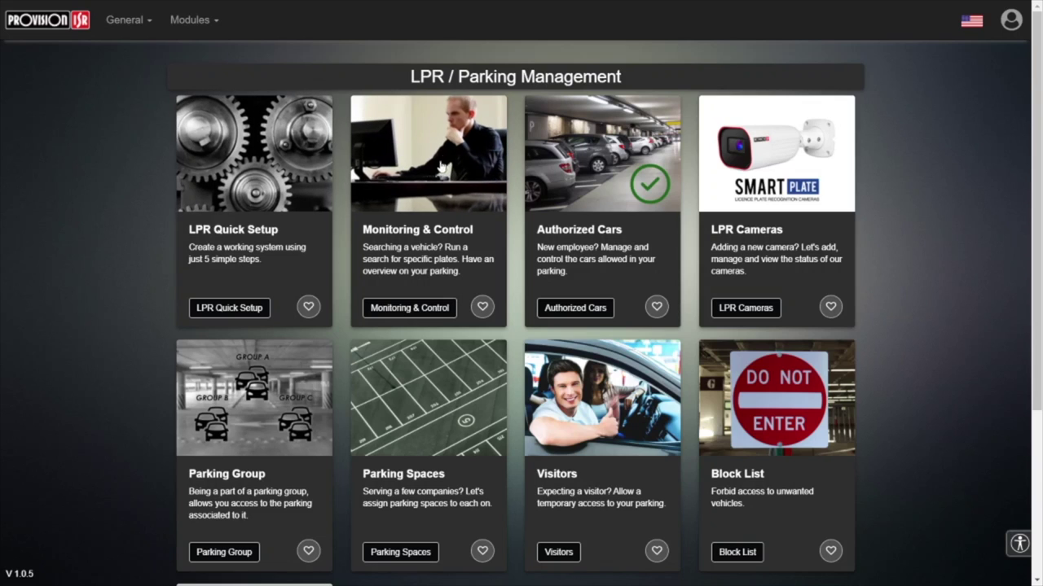
Open Monitoring & Control and confirm Parking lot 1 in the Parking dropdown
click(415, 198)
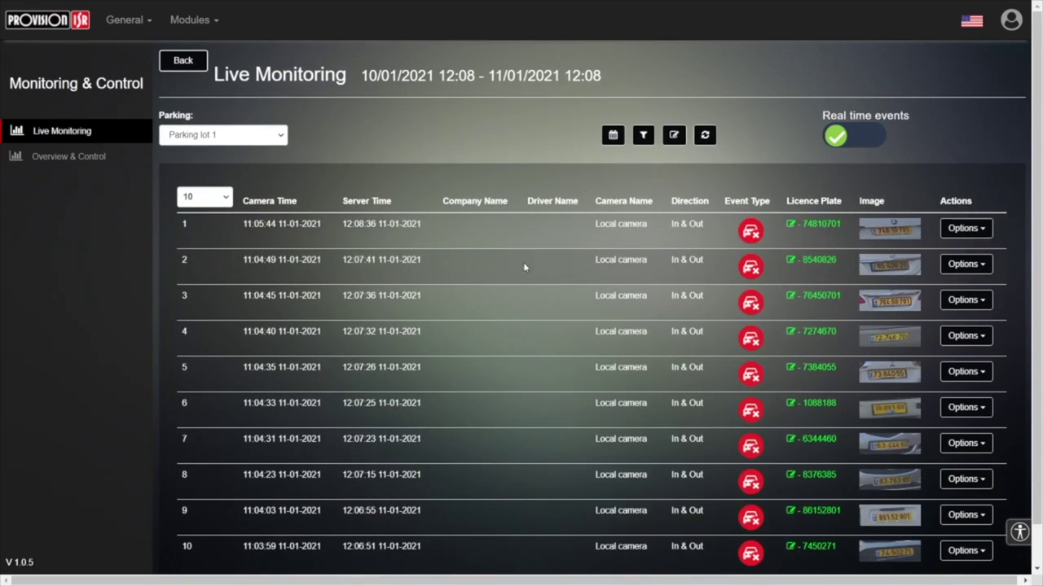
click(256, 140)
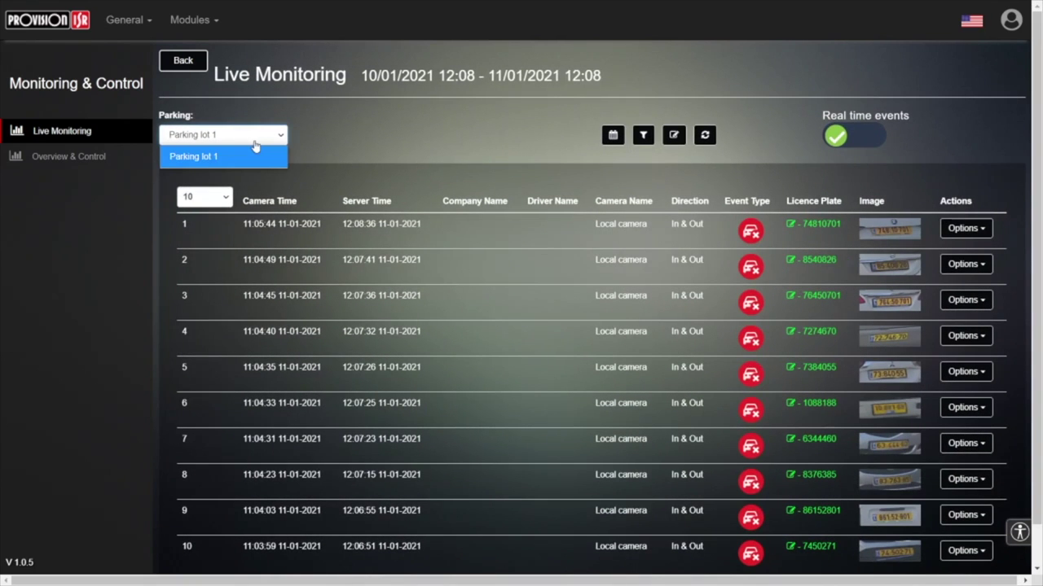
click(322, 127)
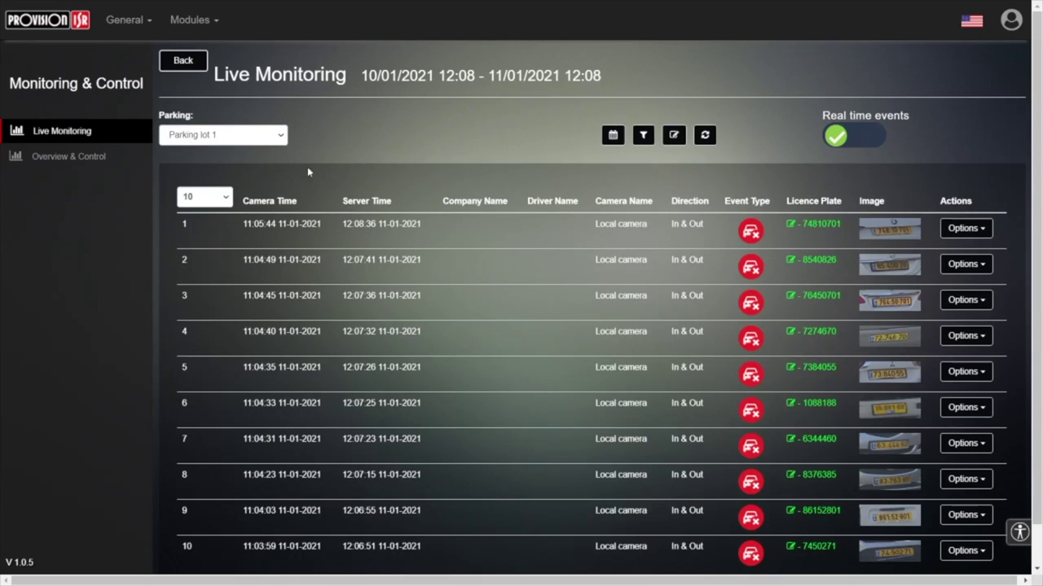
Highlight the first event's camera time and camera name in the events table
drag(255, 225, 338, 229)
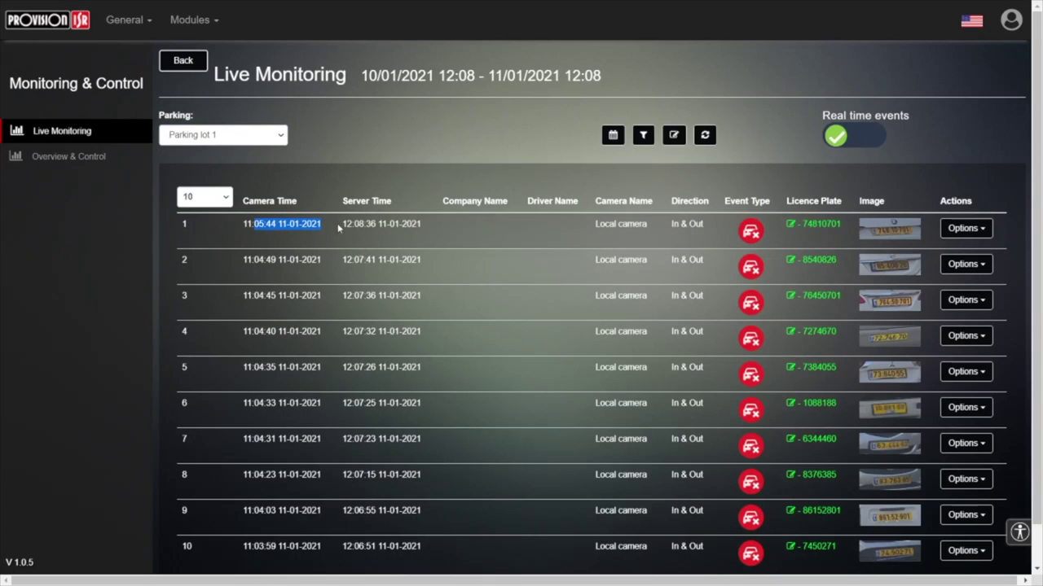
click(420, 227)
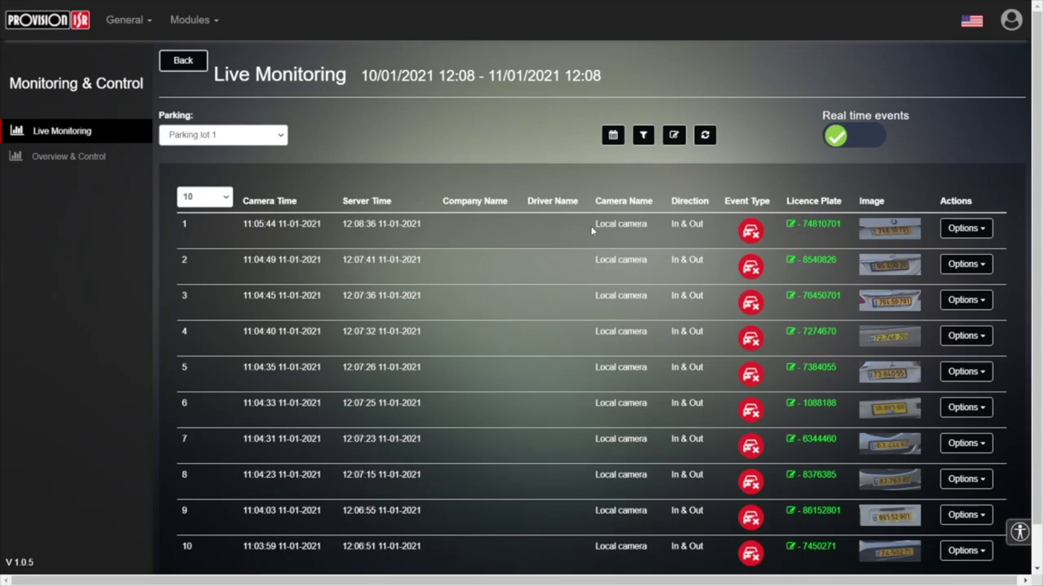
drag(594, 228, 704, 227)
click(702, 228)
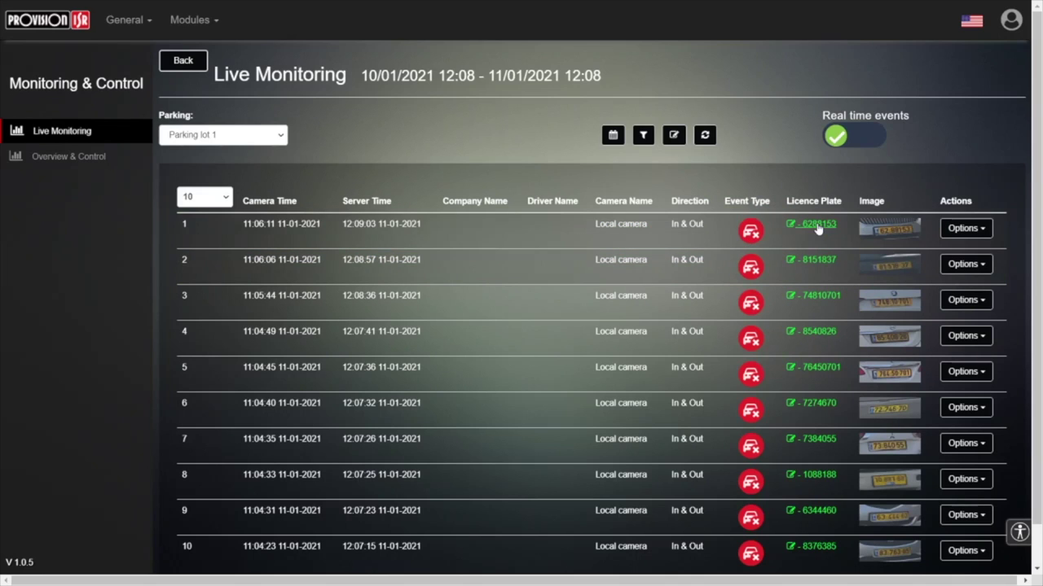
click(817, 228)
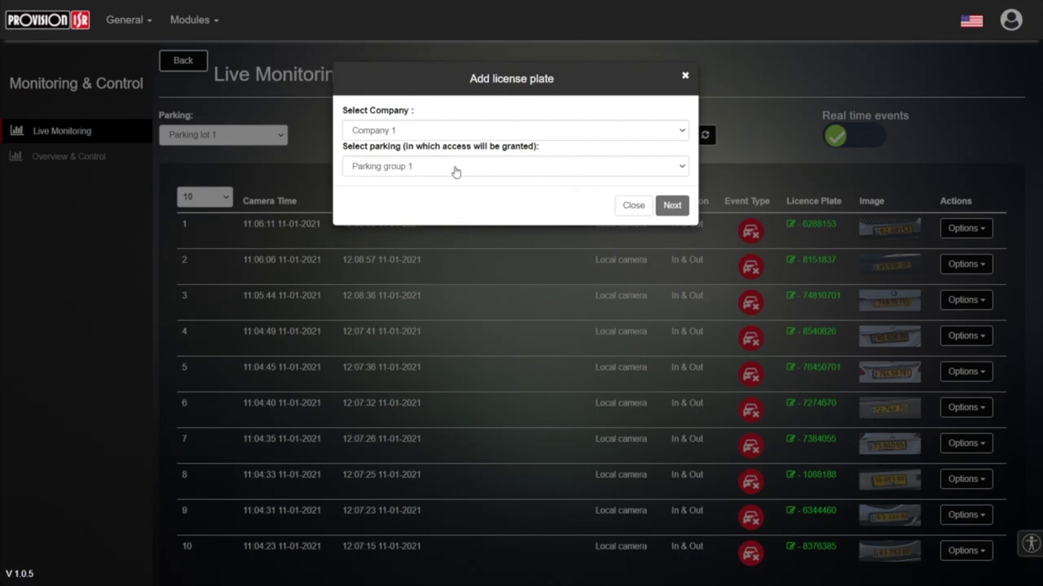
click(394, 130)
click(396, 170)
click(635, 205)
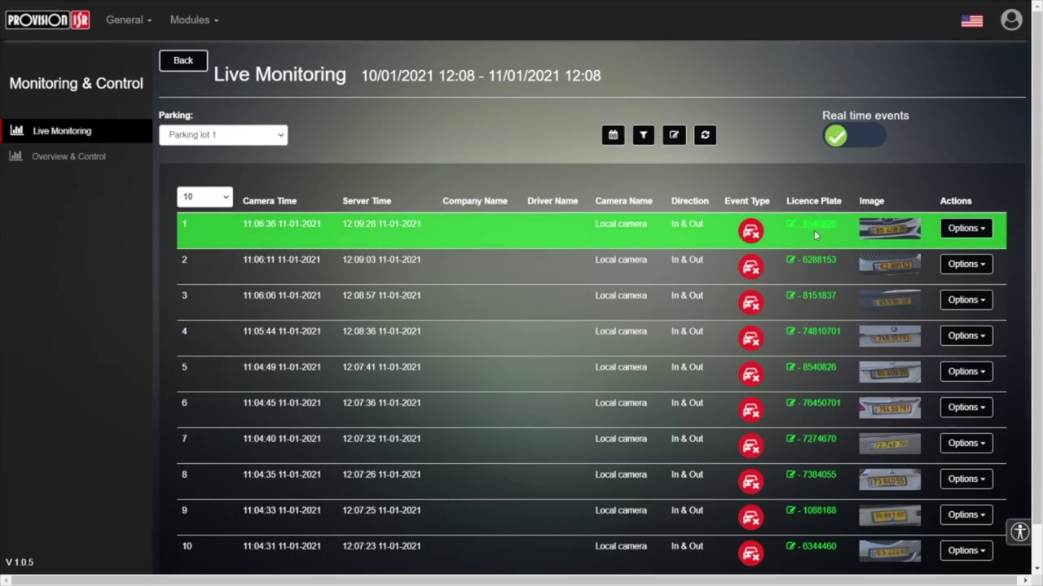
click(884, 262)
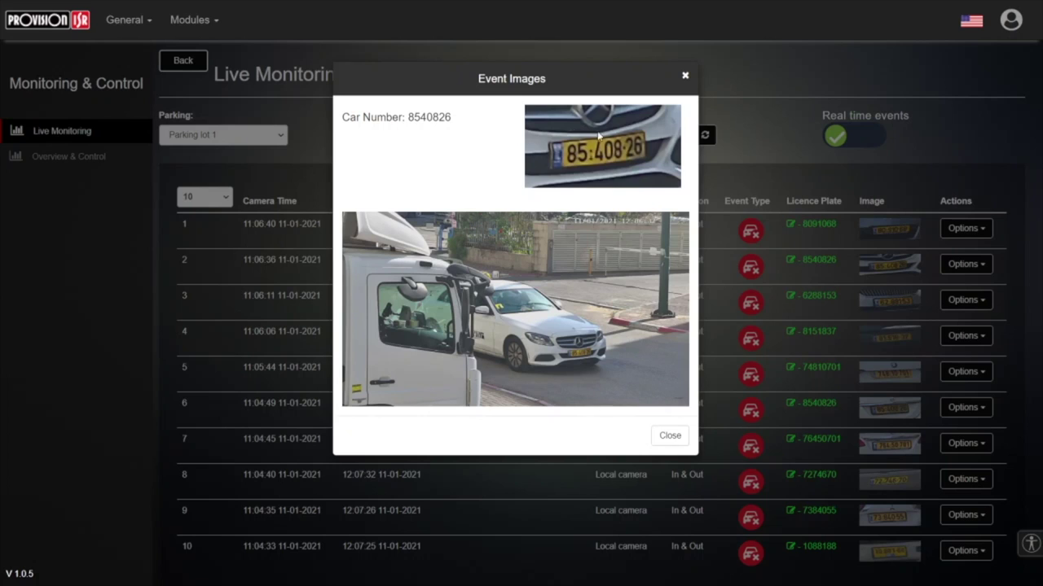
double_click(446, 118)
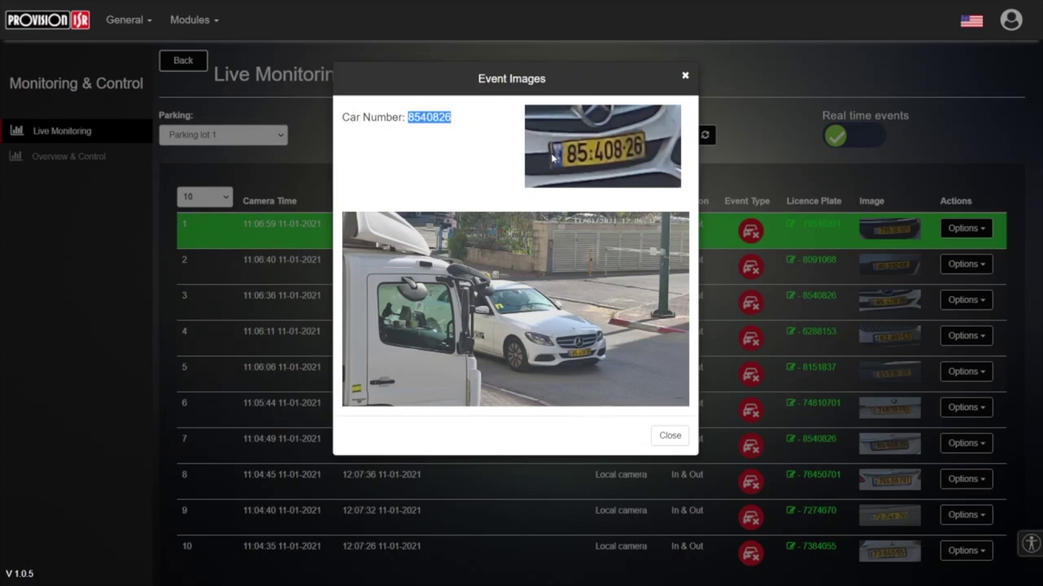
click(442, 131)
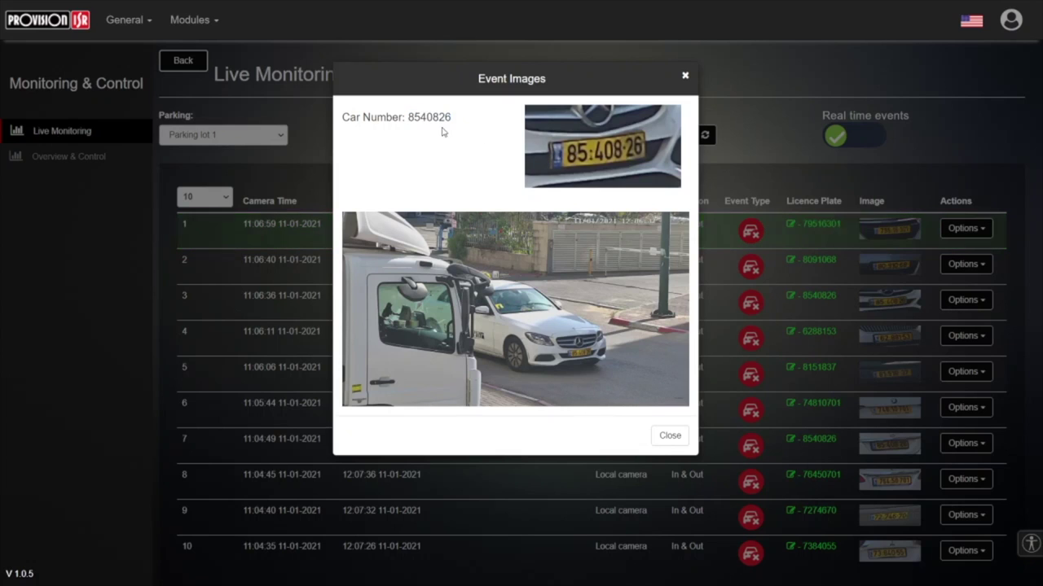
drag(414, 117, 461, 122)
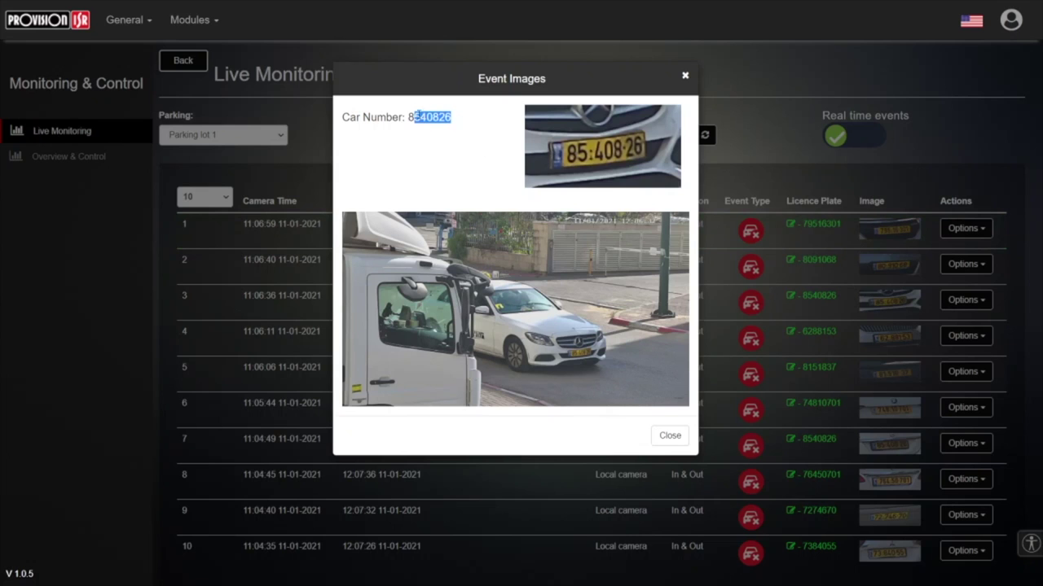
click(685, 76)
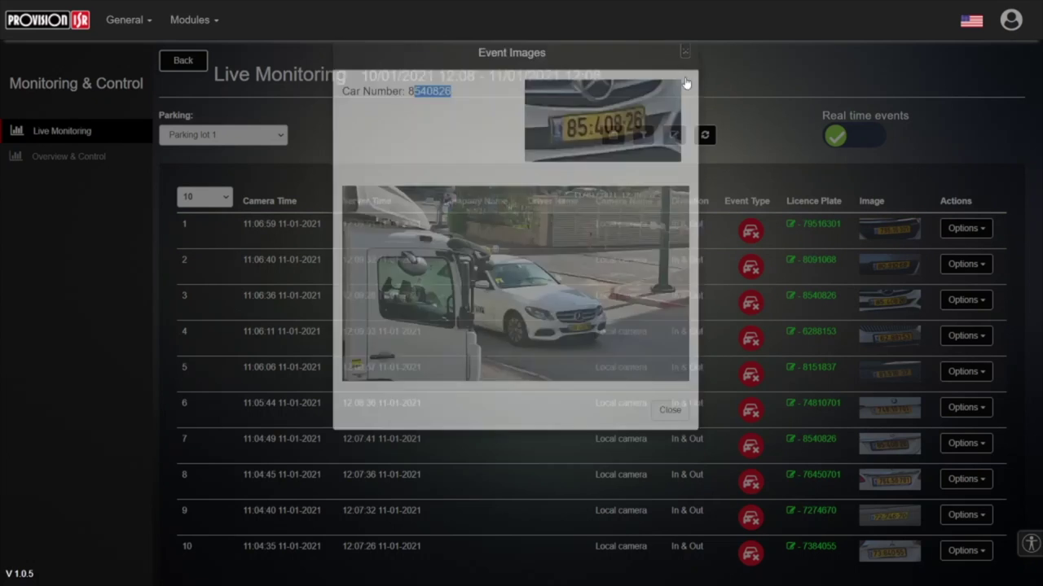
Watch row 1's camera live stream, then open the gate manually from the row's Options
click(968, 229)
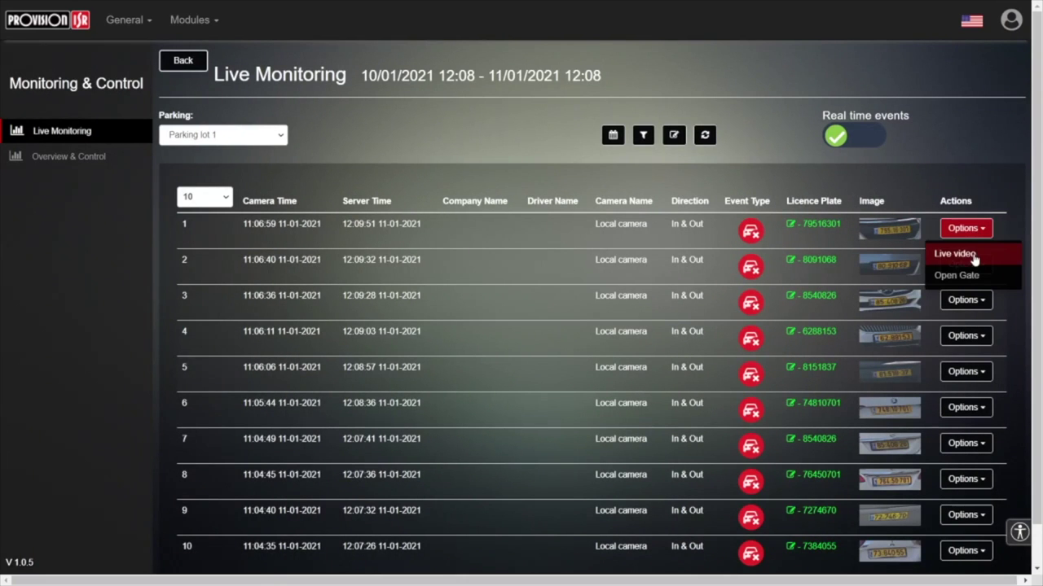
click(972, 256)
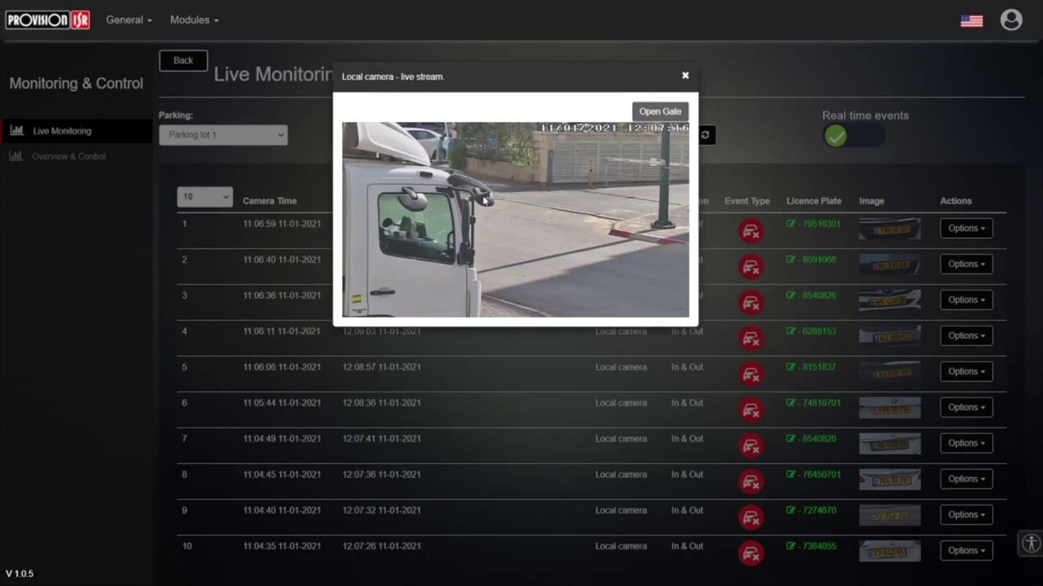
click(687, 78)
click(966, 228)
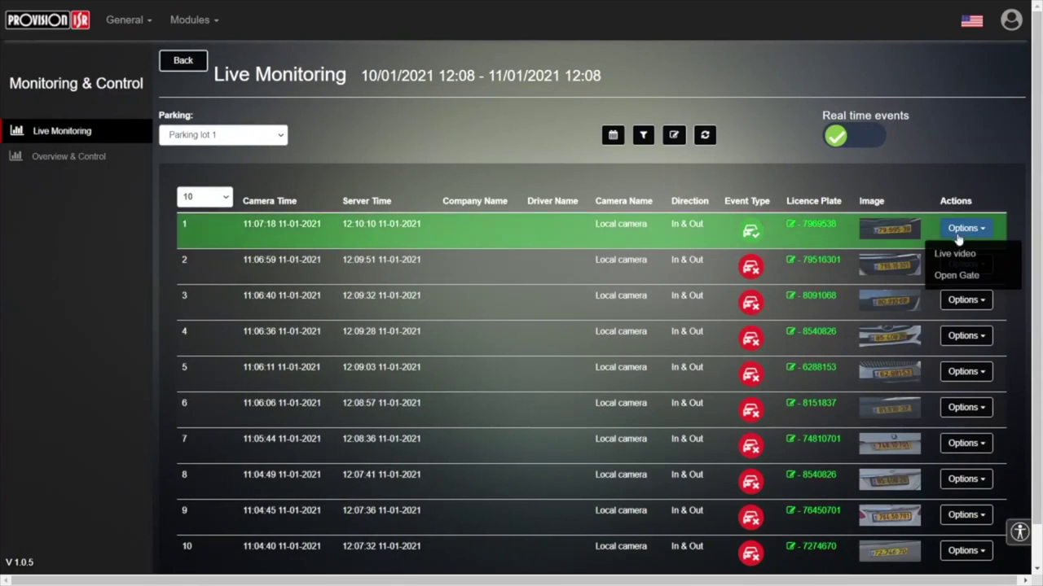
click(956, 275)
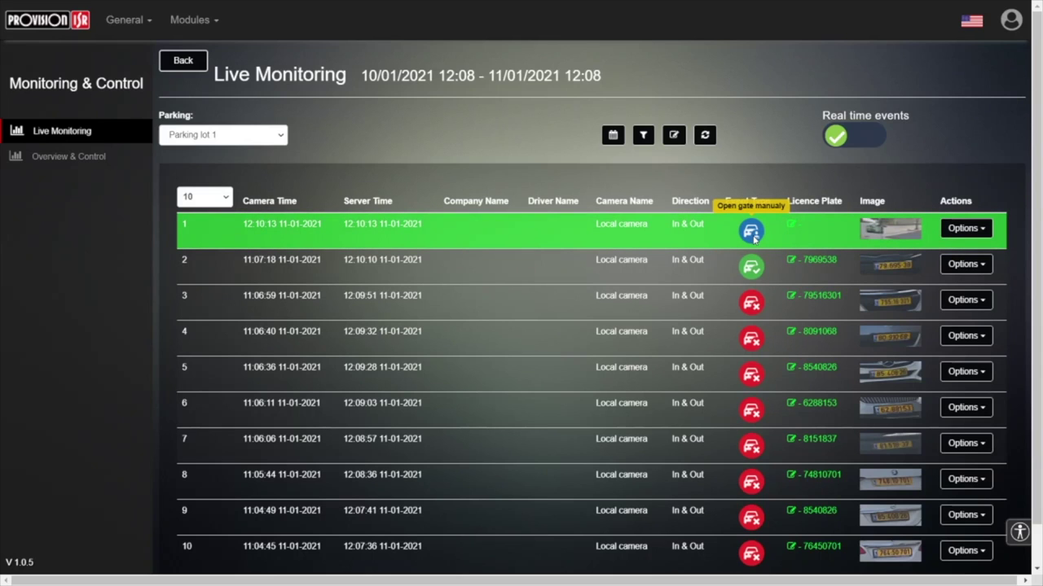
click(892, 266)
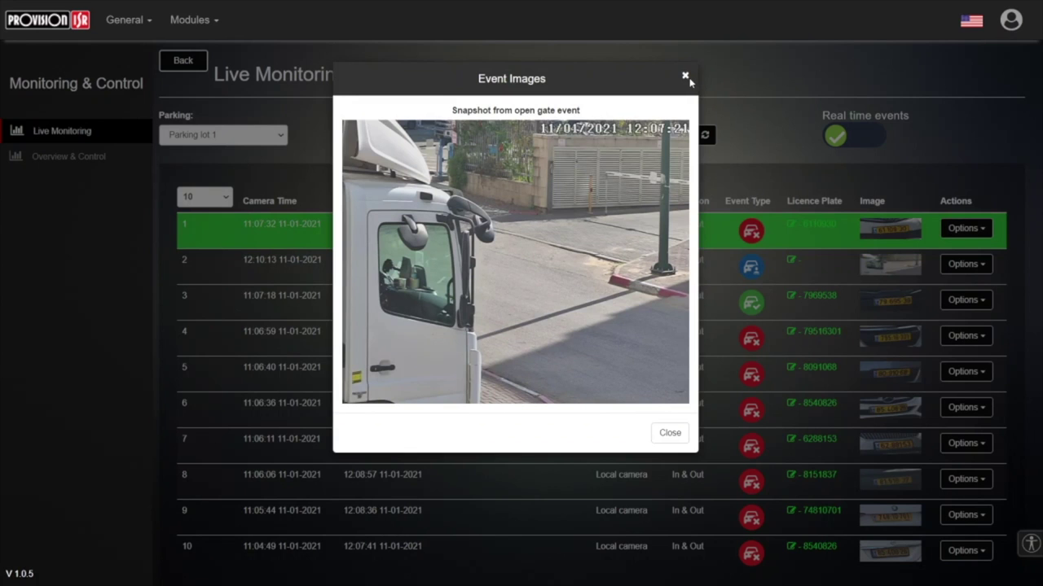
click(686, 79)
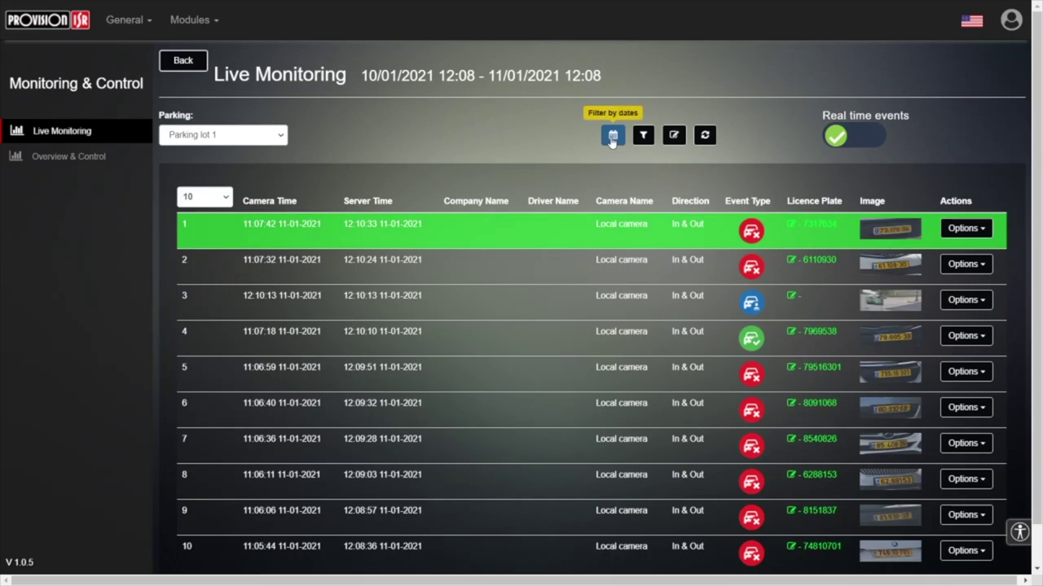
Set the event date filter from 04/01/2021 00:00 to 11/01/2021 12:10 and get the data
scroll(344, 350, down, 1)
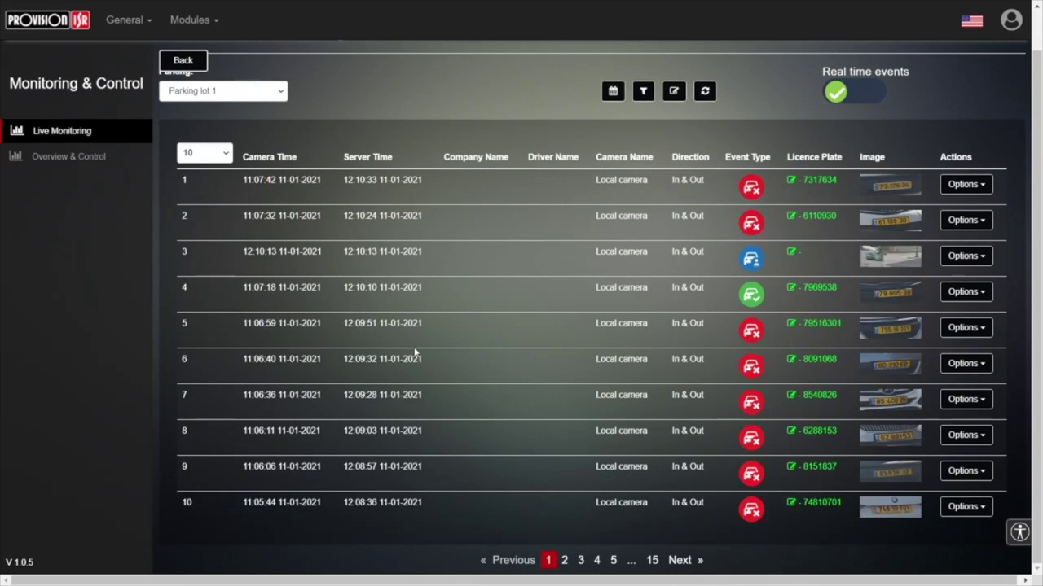
scroll(418, 352, up, 1)
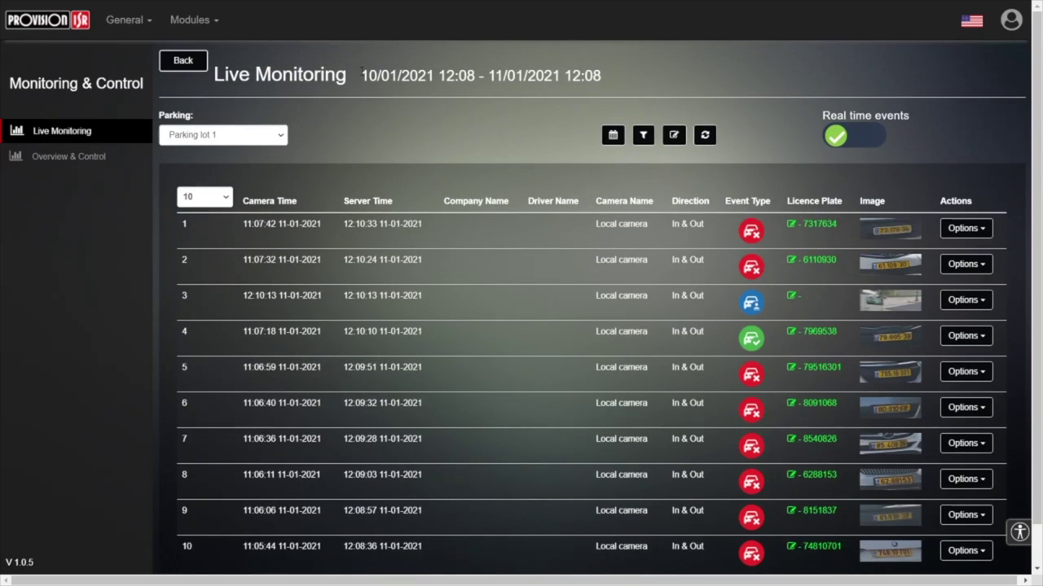
drag(504, 76, 609, 80)
click(613, 136)
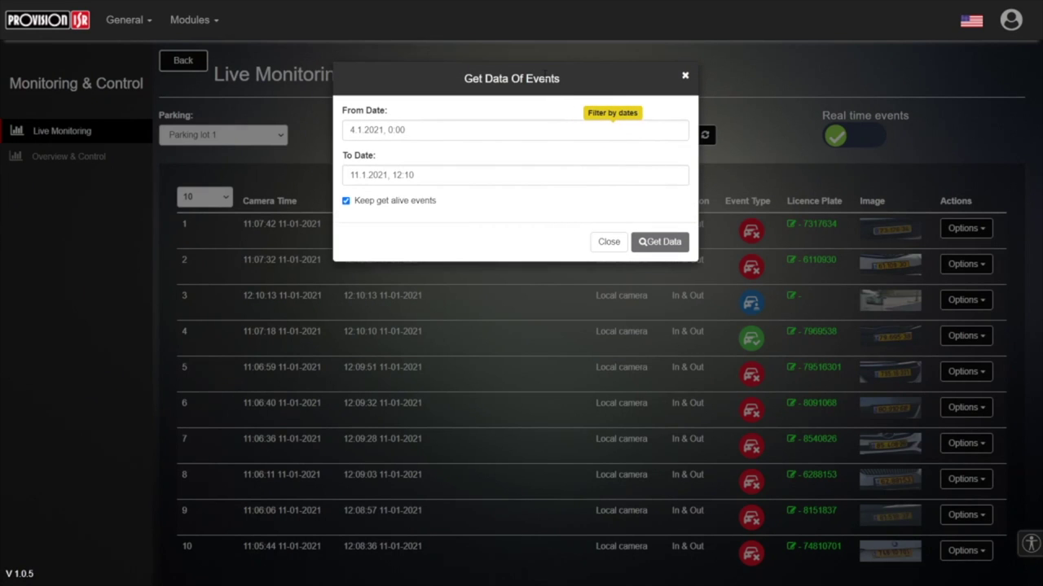
click(456, 130)
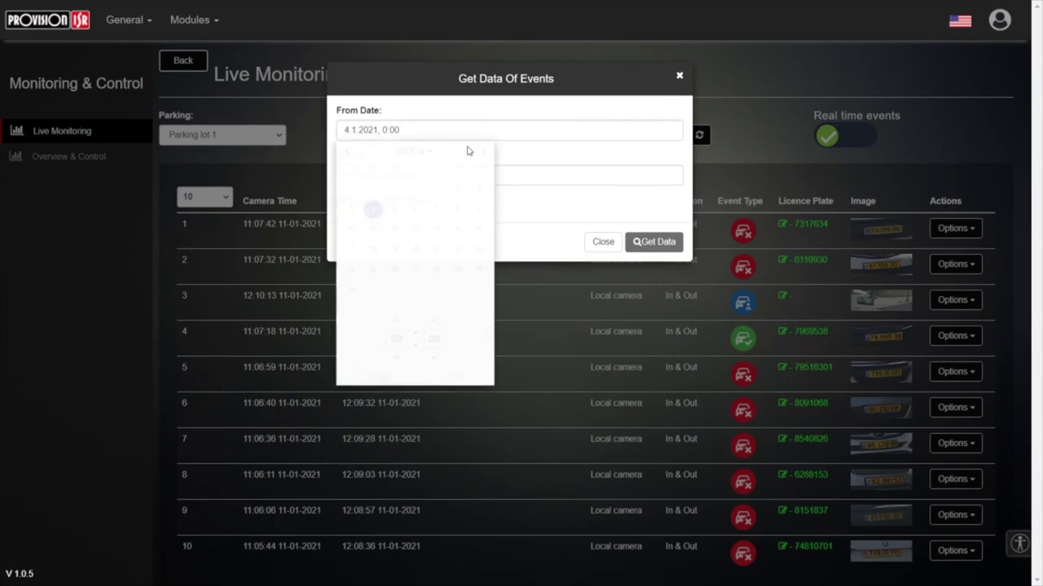
click(541, 232)
click(495, 175)
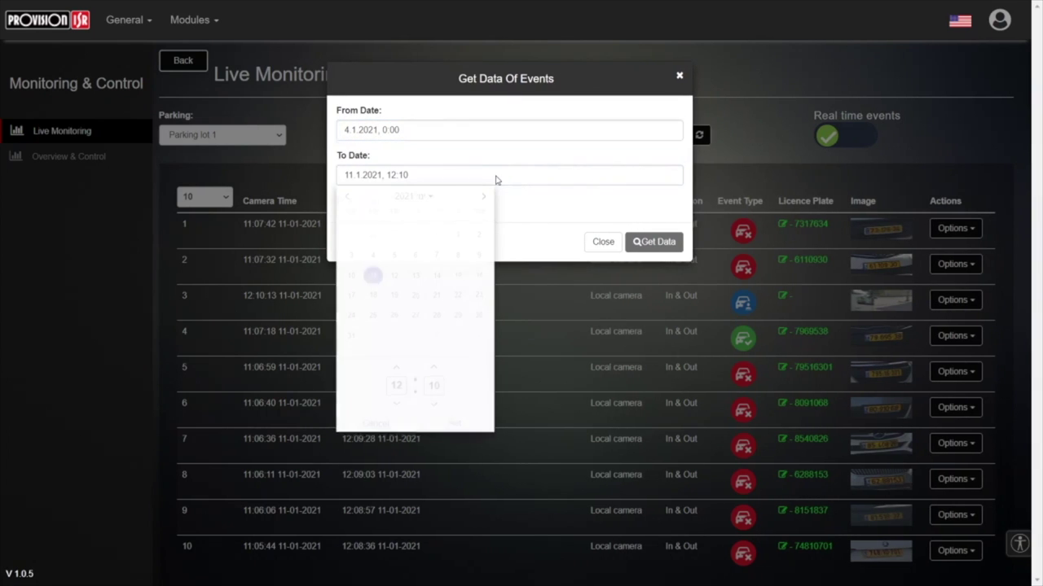
click(527, 233)
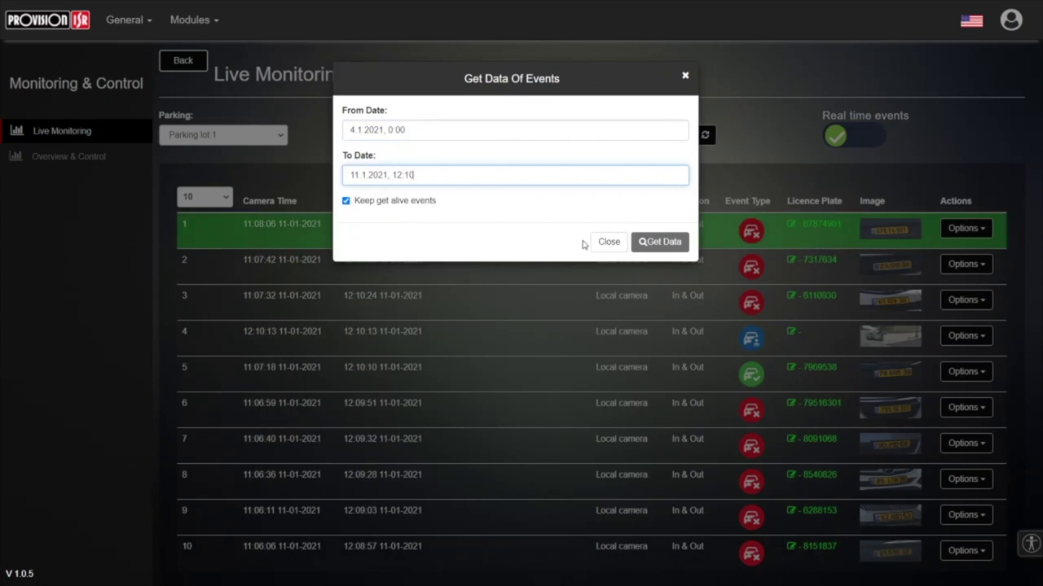
click(600, 243)
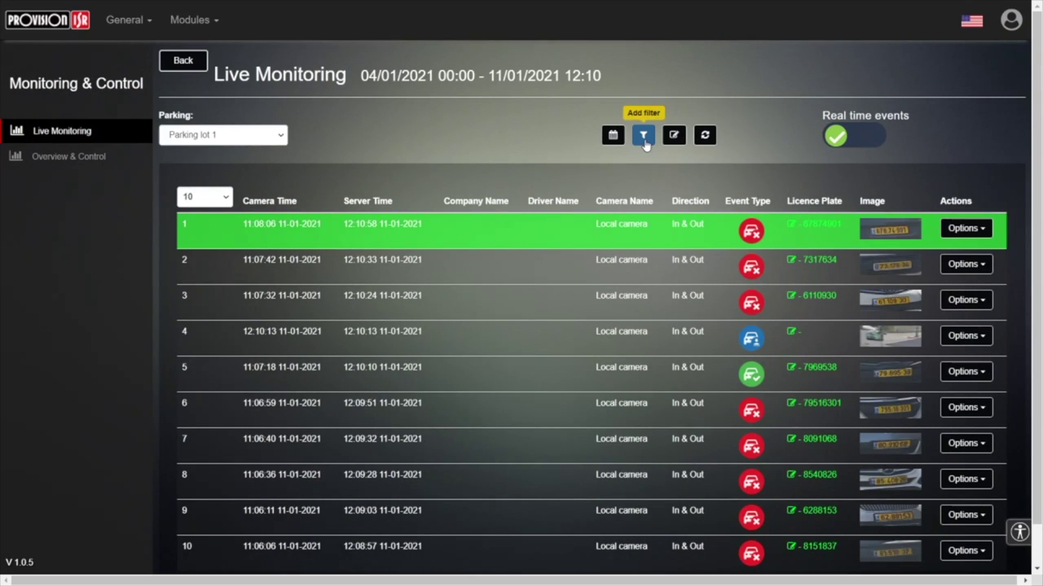
Add column filters and try Direction and Event Type, switching to Authorized then back to All
click(644, 137)
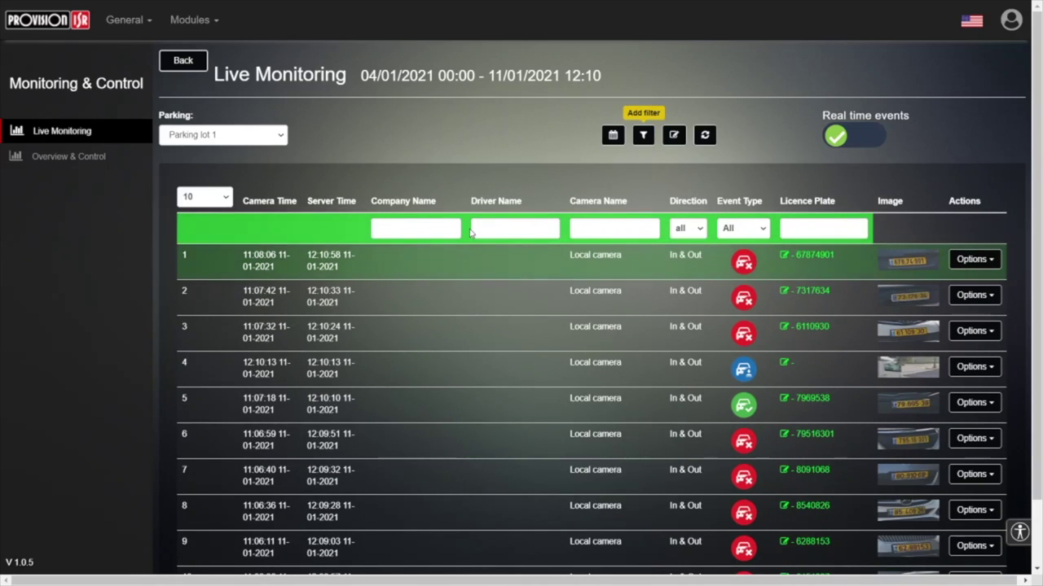
click(403, 232)
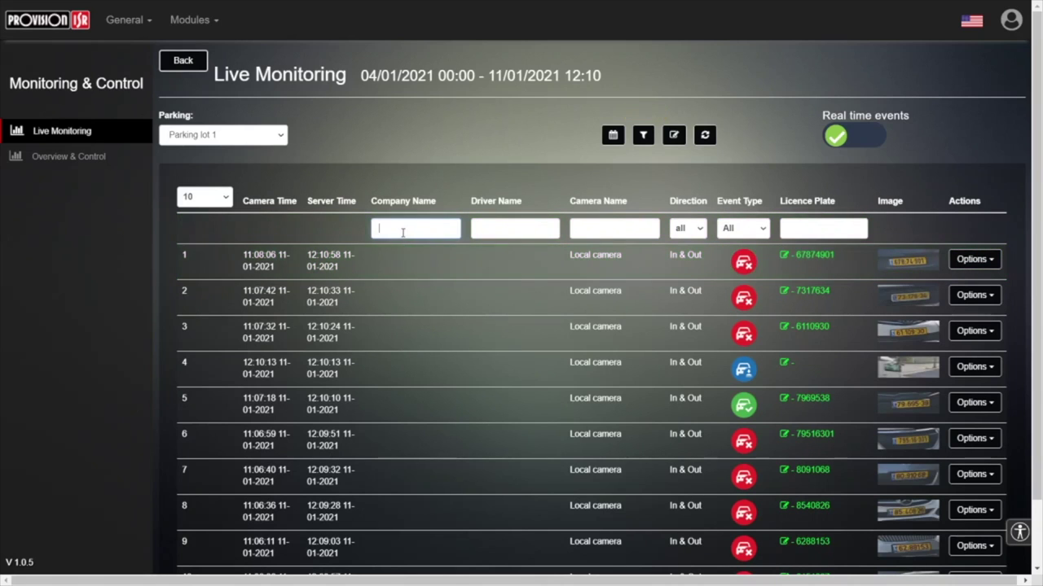
click(606, 227)
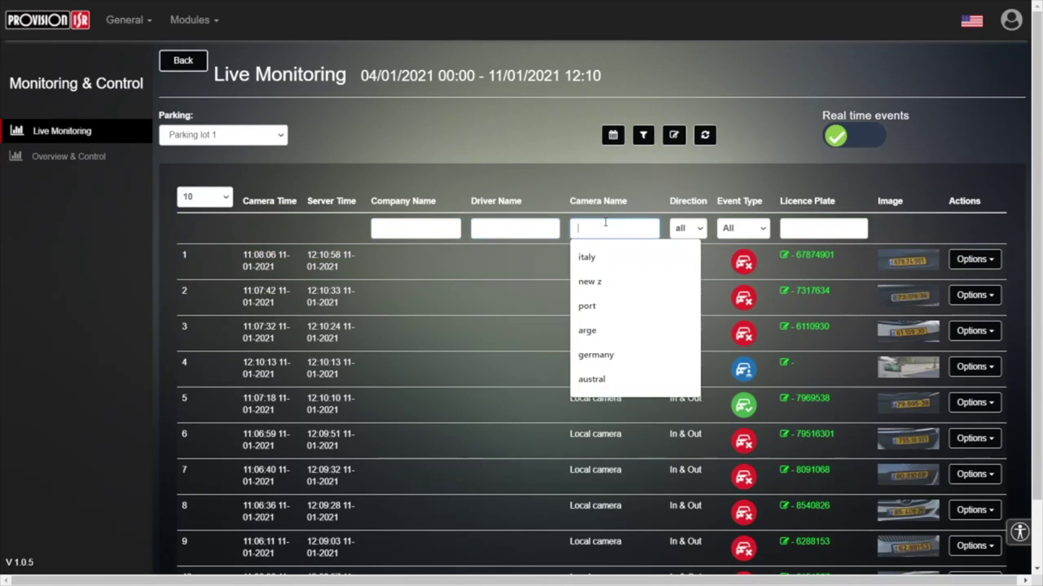
click(697, 231)
click(682, 248)
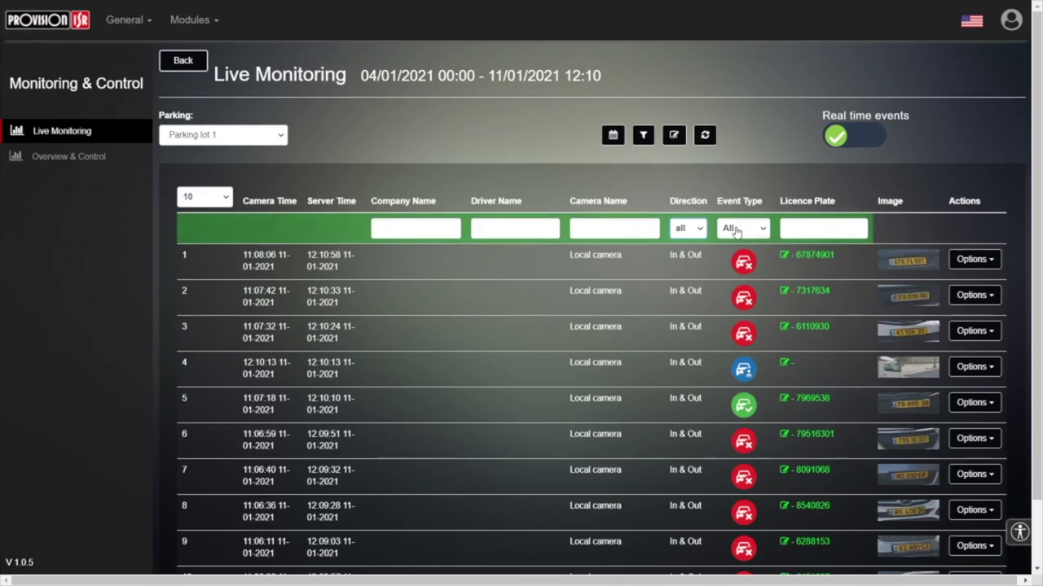
click(741, 228)
click(750, 222)
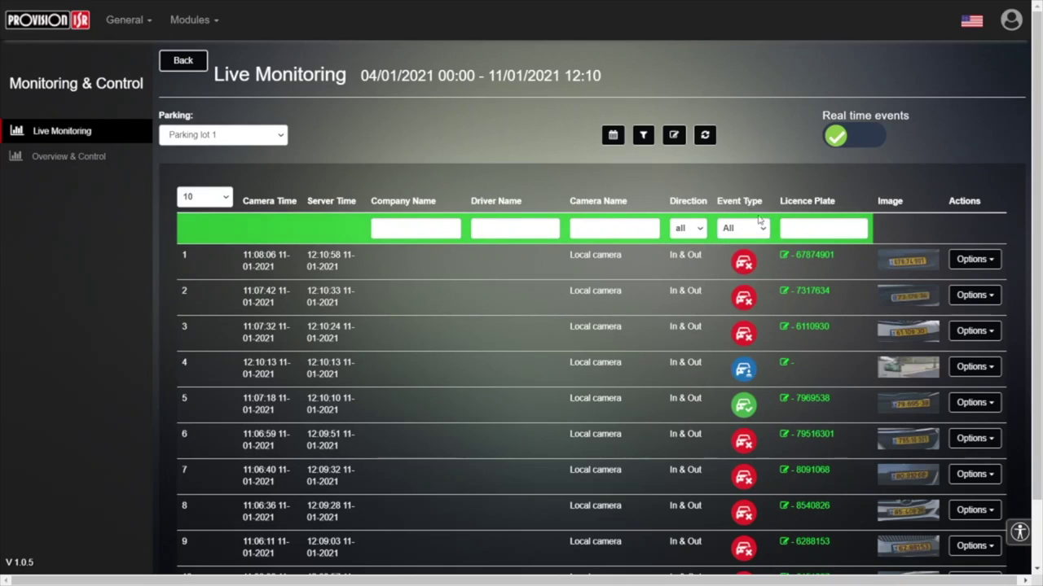
click(742, 228)
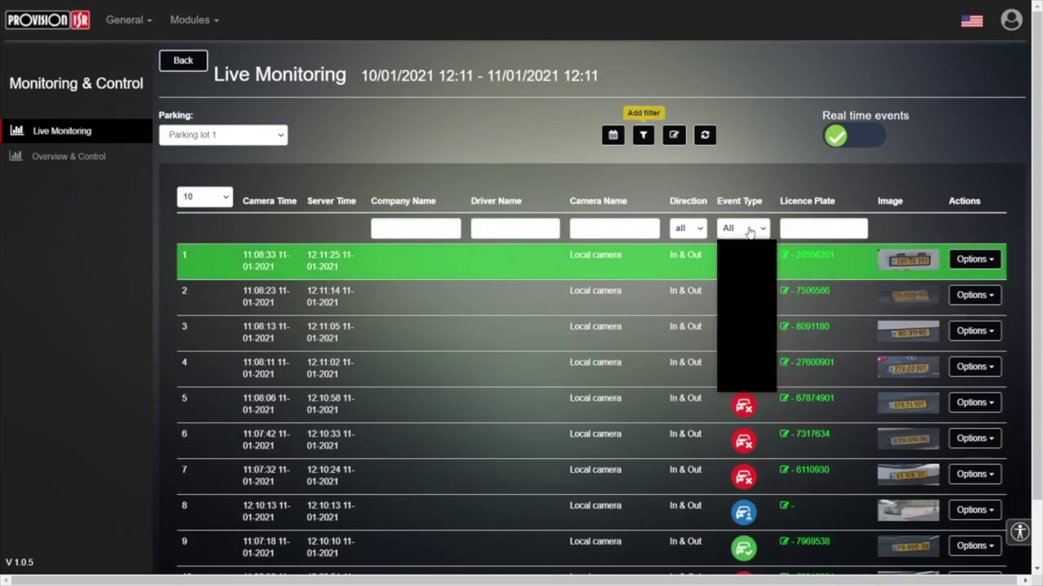
click(745, 273)
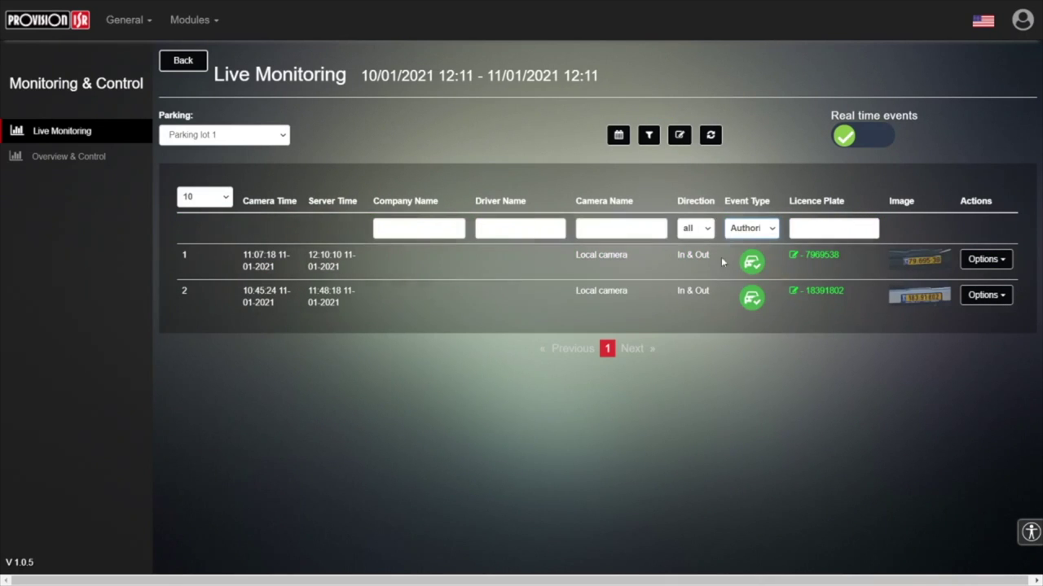
click(748, 230)
click(742, 249)
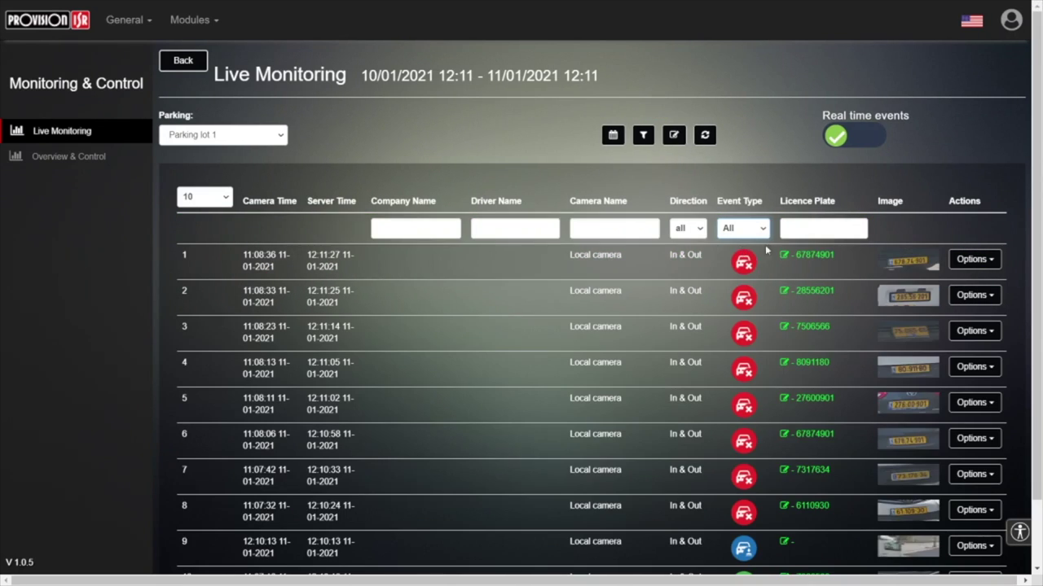
Filter the Licence Plate column by 847, leaving only event 2847471
click(812, 227)
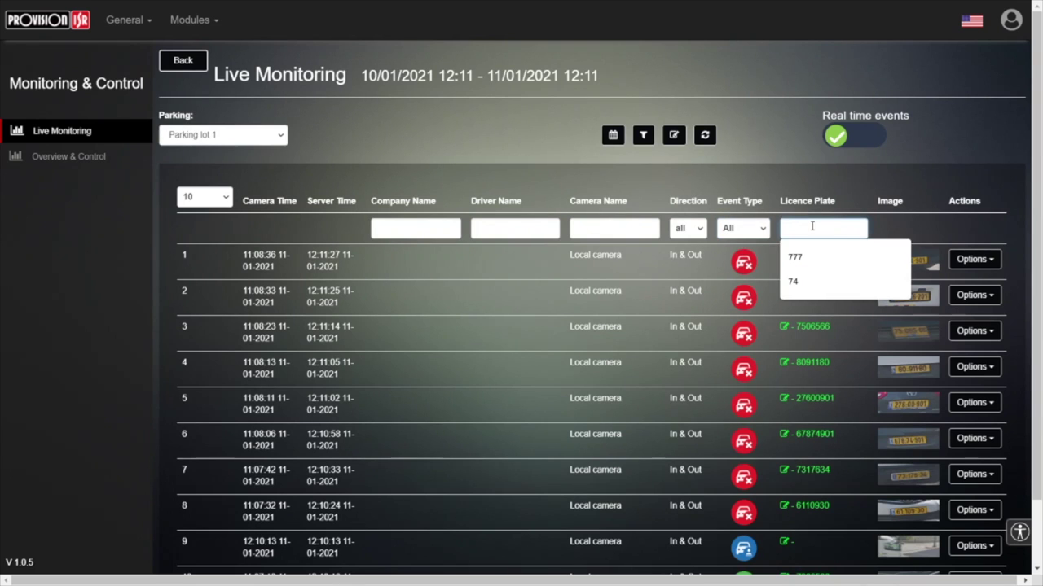
text(847)
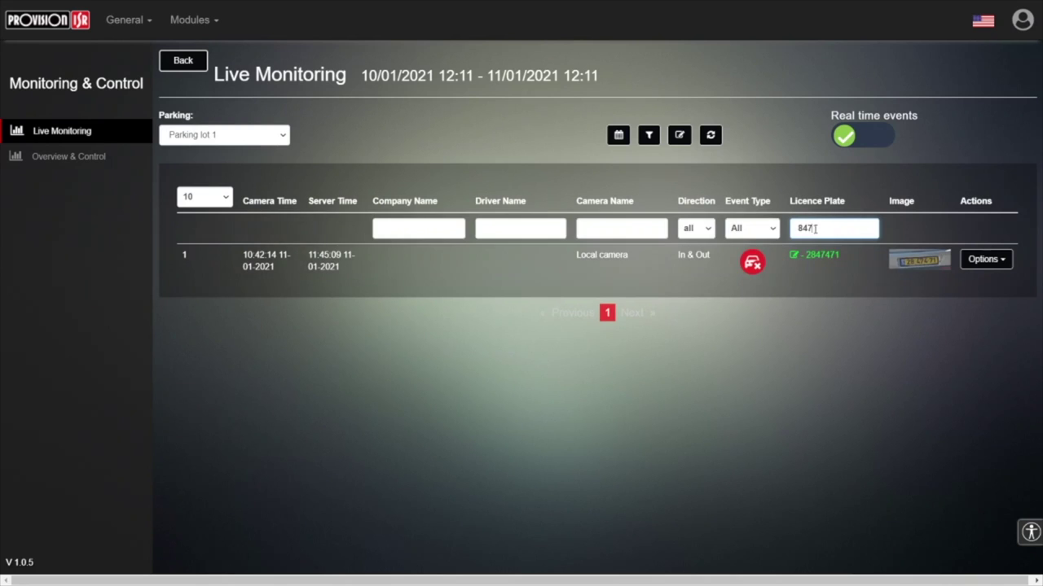
drag(815, 229, 787, 225)
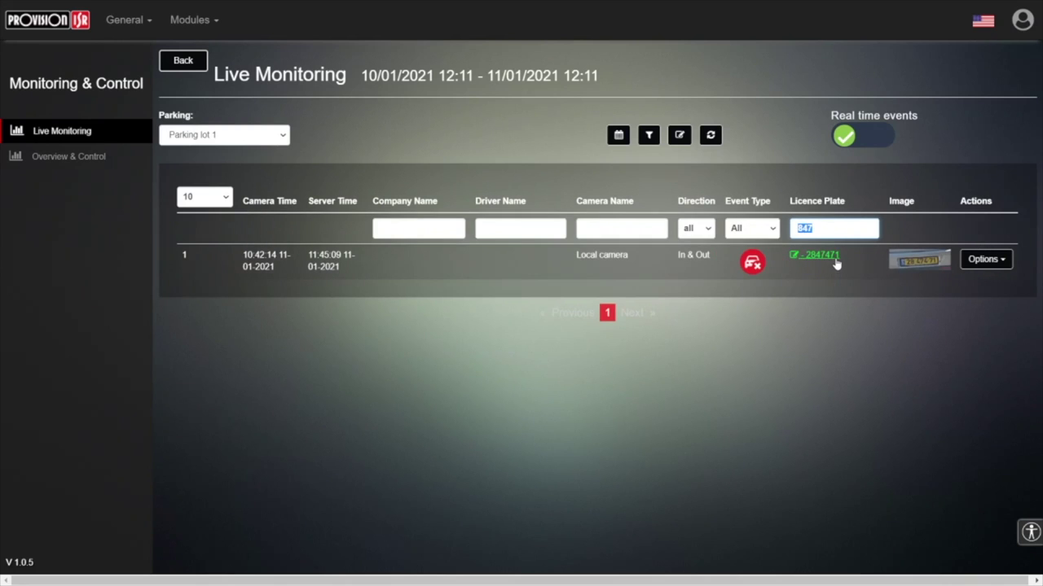
click(829, 257)
click(639, 205)
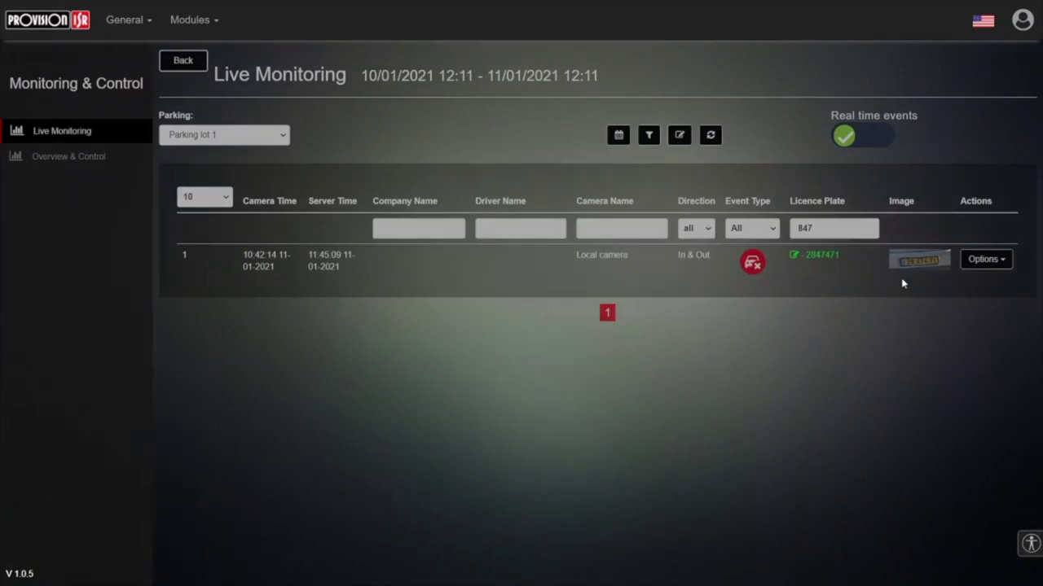
View event 2847471's captured images, then delete 847 from the Licence Plate filter
click(908, 262)
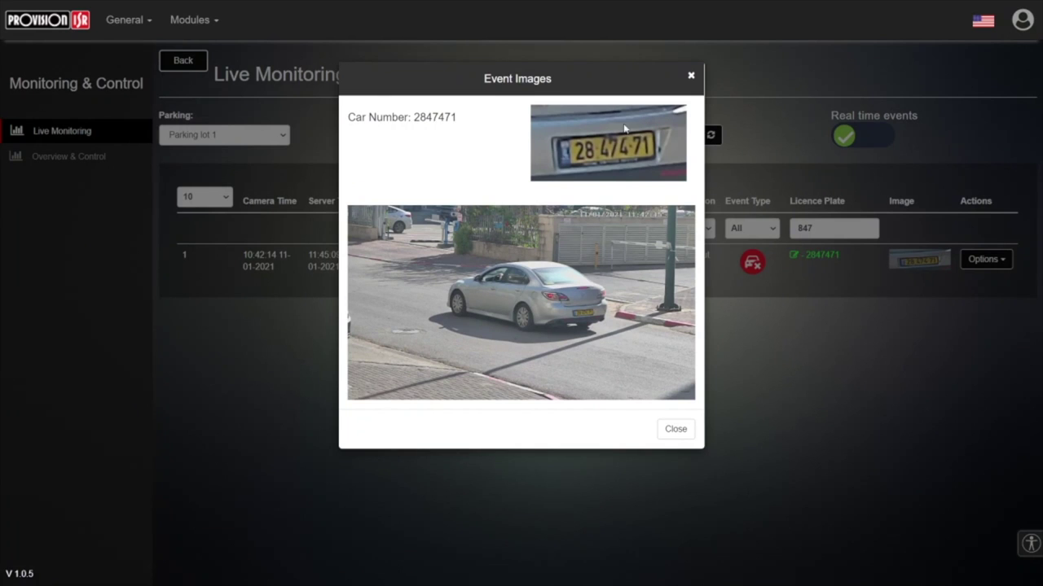
click(694, 80)
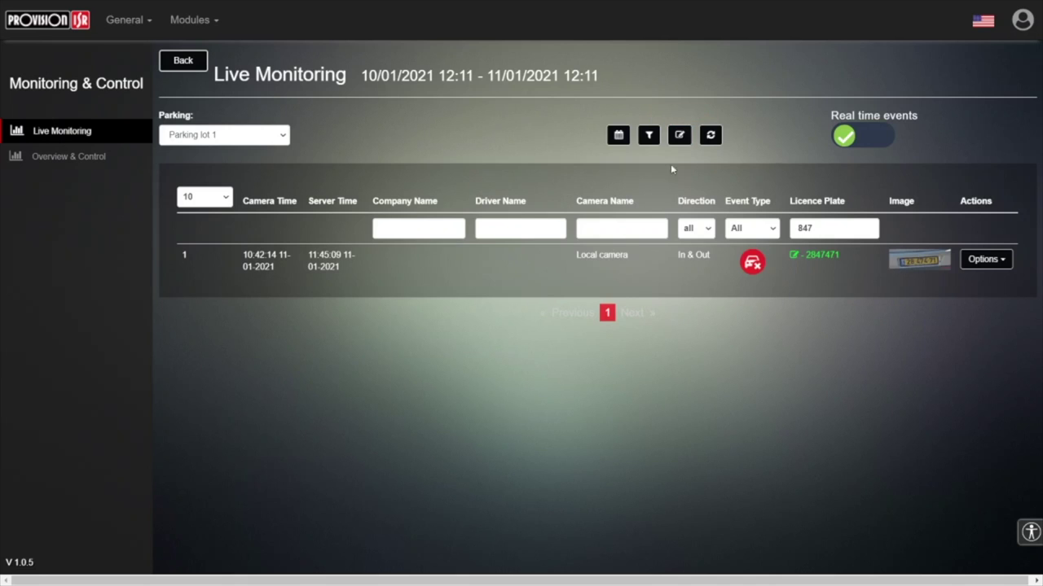
drag(842, 239, 811, 232)
key(BackSpace)
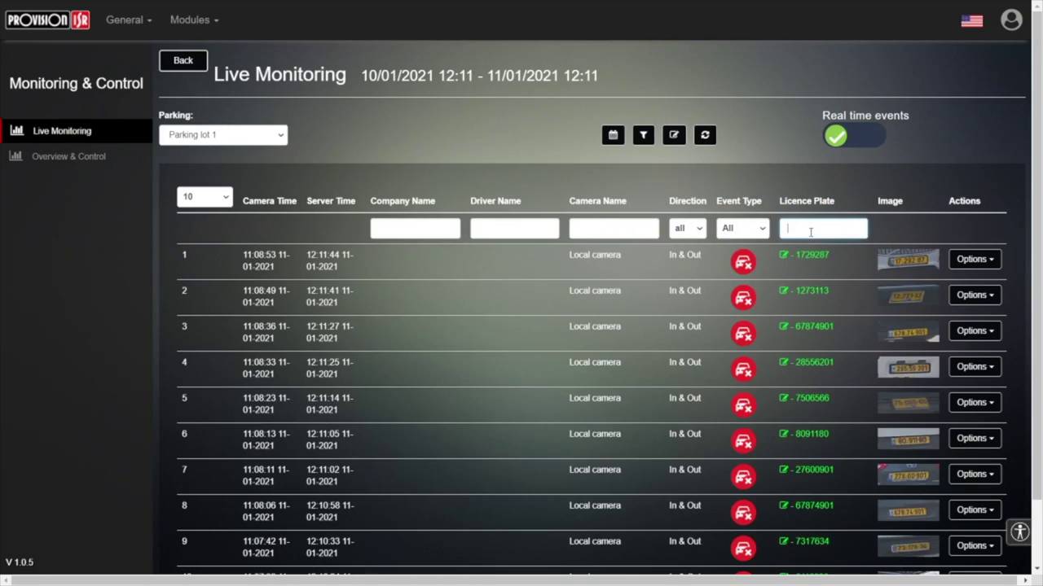
In Change Headers, hide all nine columns from Image up to Camera Time
click(672, 136)
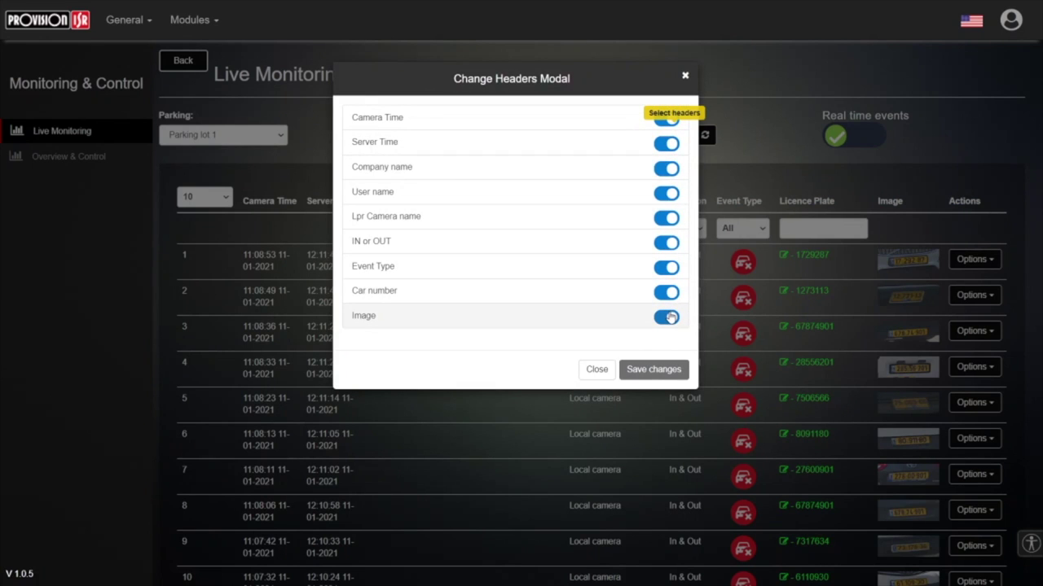
click(669, 318)
click(667, 293)
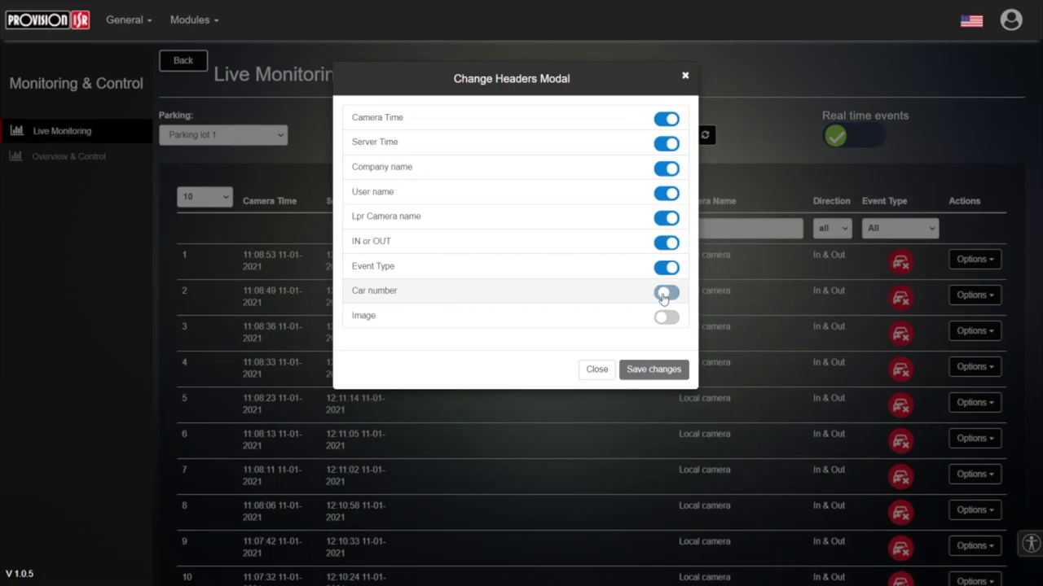
click(666, 268)
click(667, 243)
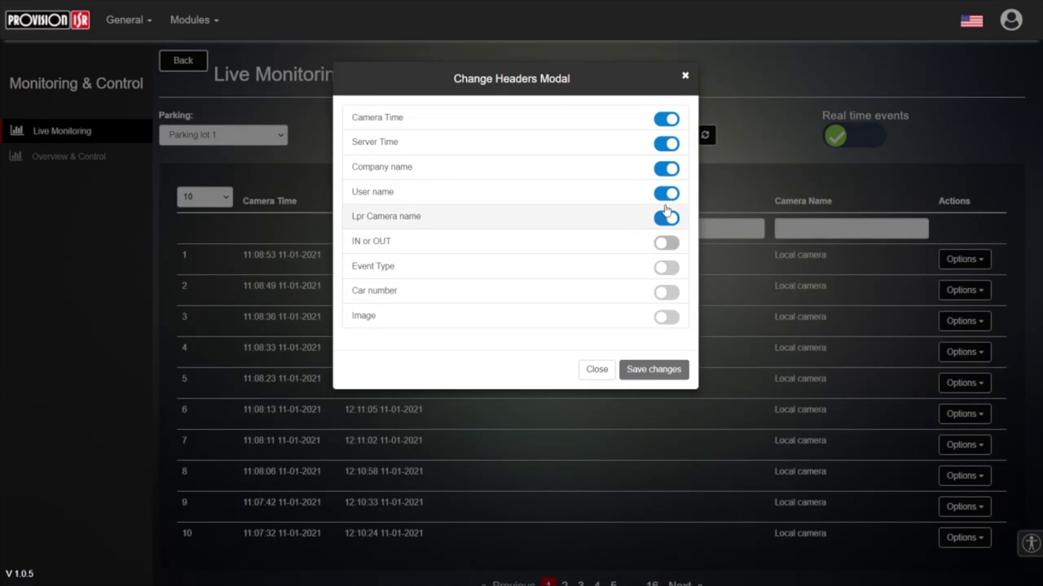
click(665, 218)
click(663, 195)
click(666, 168)
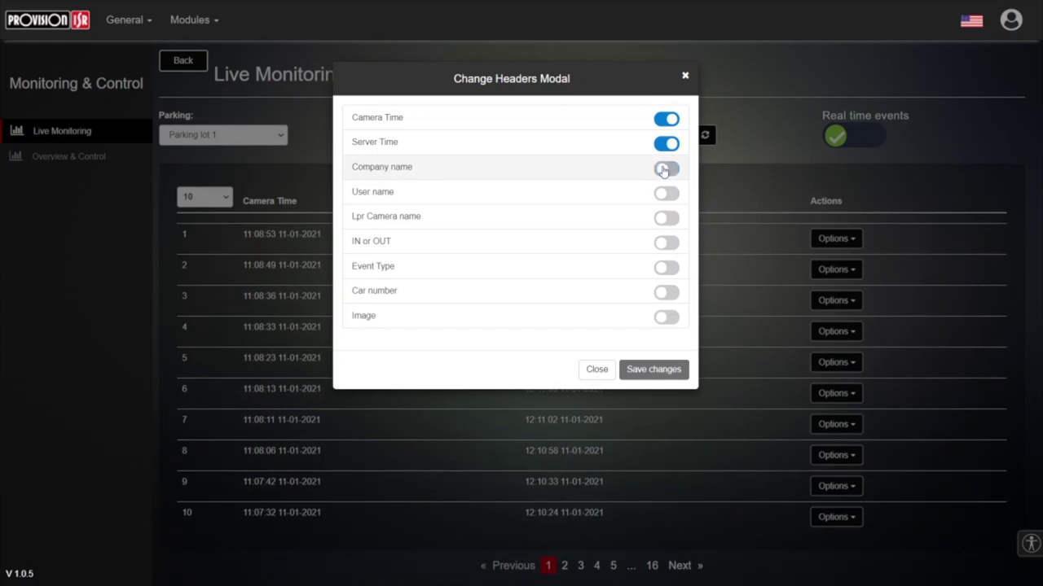
click(666, 144)
click(667, 119)
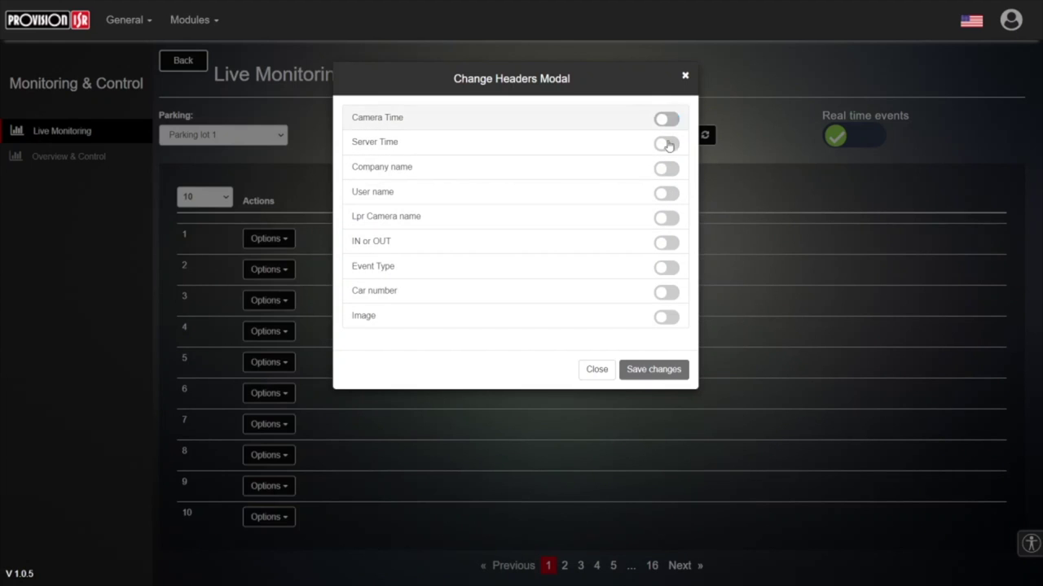
Turn Image, Car number, Event Type, IN or OUT, Lpr Camera name and User name back on, closing unsaved
click(668, 318)
click(666, 292)
click(666, 268)
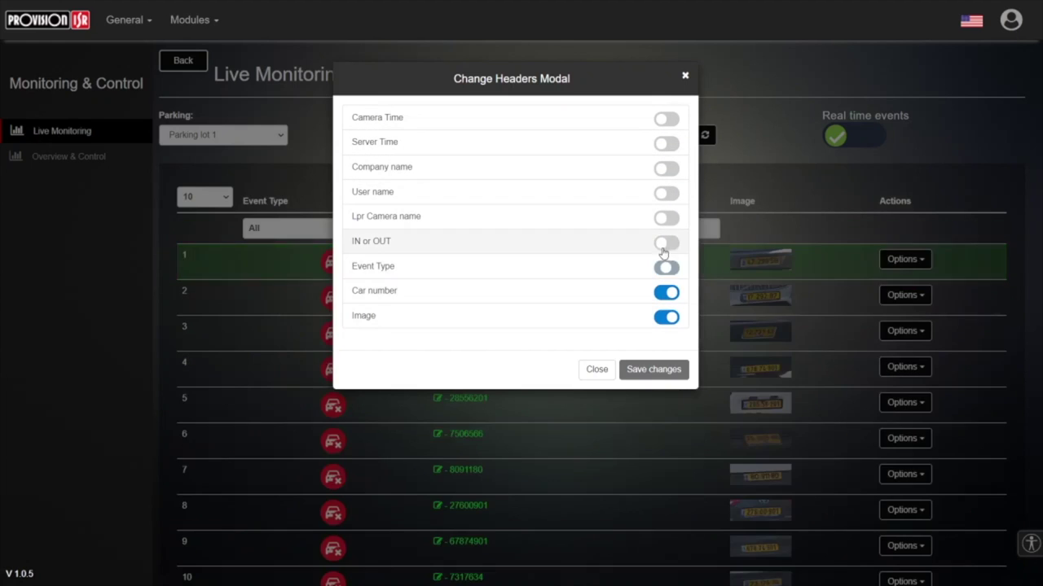
click(666, 243)
click(664, 218)
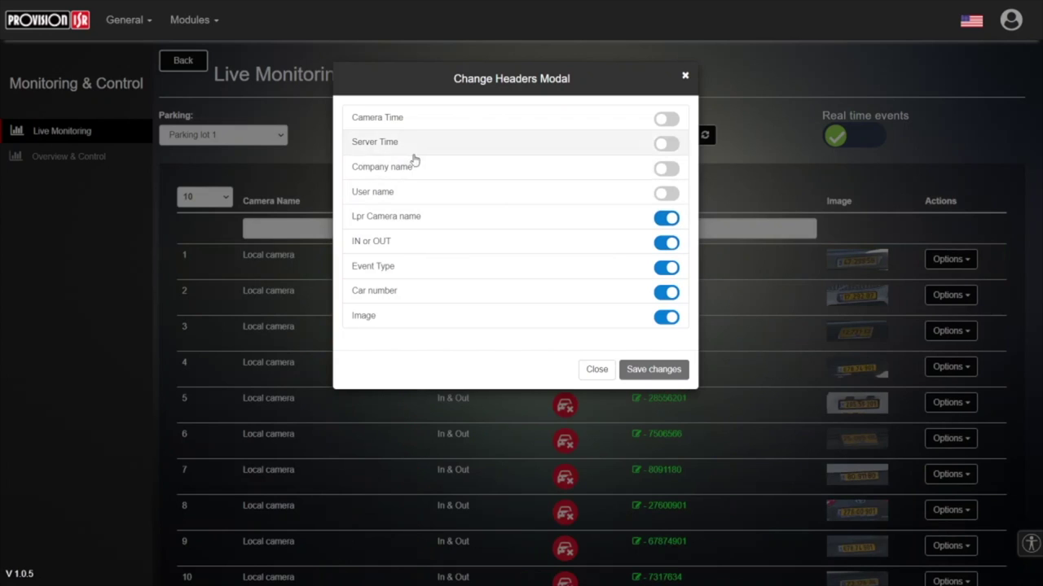
click(663, 195)
click(591, 371)
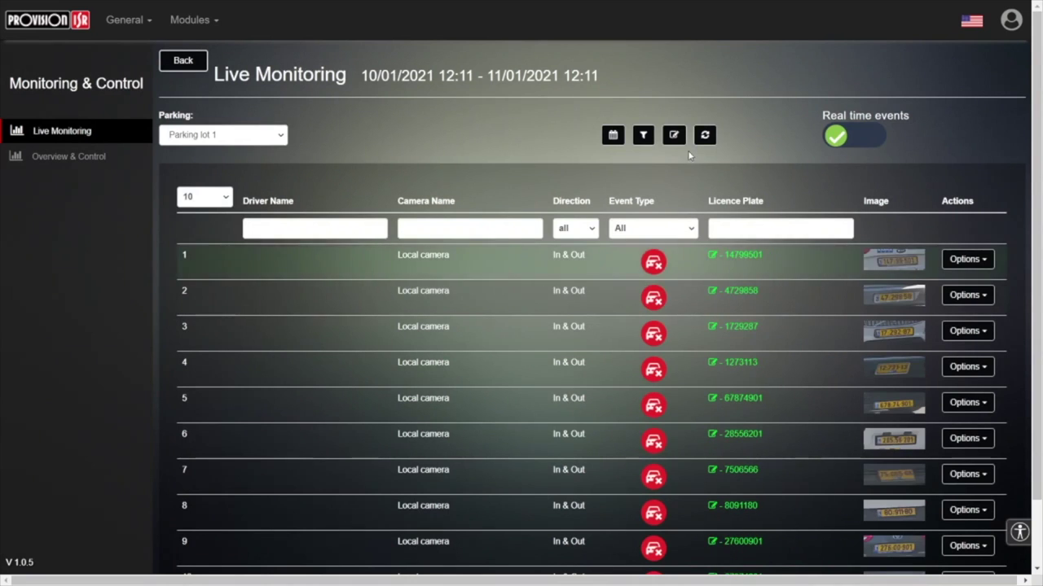
Re-enable Company name, Server Time and Camera Time, then save the column choice
click(674, 135)
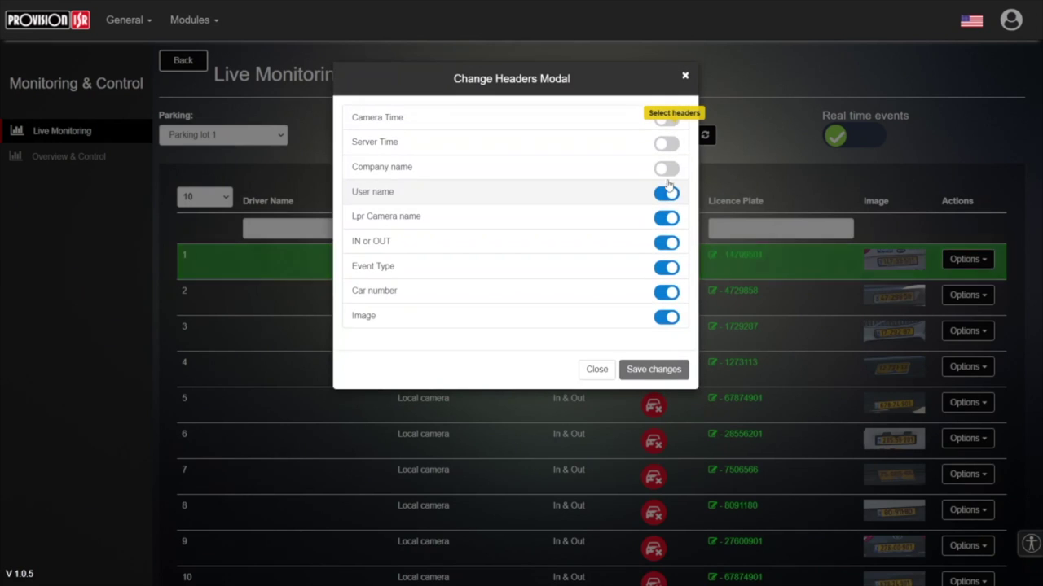
click(666, 169)
click(667, 143)
click(666, 120)
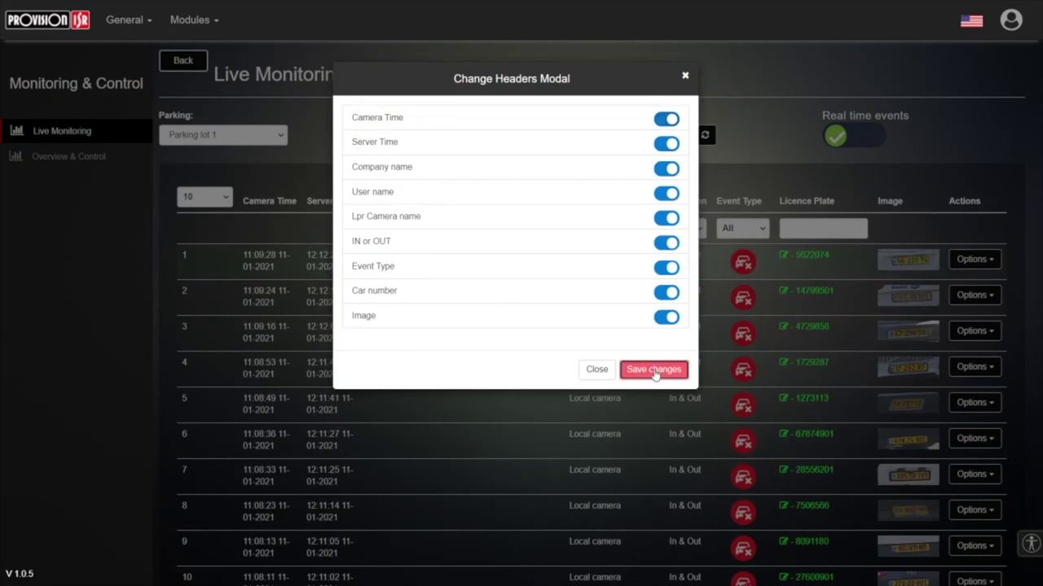
click(653, 369)
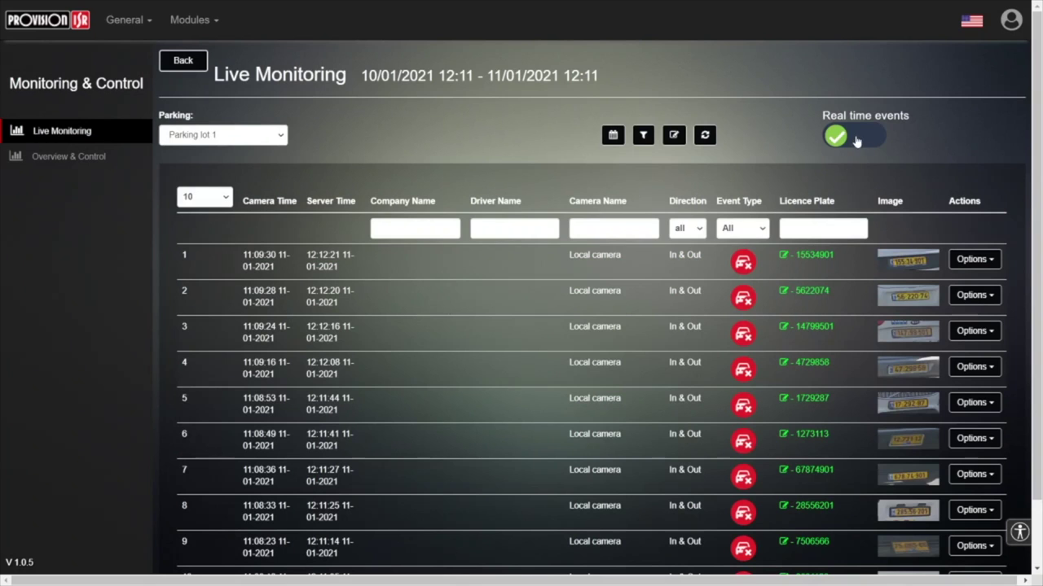
Turn Real time events off to watch the new-event counter, then on to retrieve the missed 11:10:11 event
scroll(718, 266, down, 1)
scroll(718, 265, down, 1)
scroll(702, 340, up, 2)
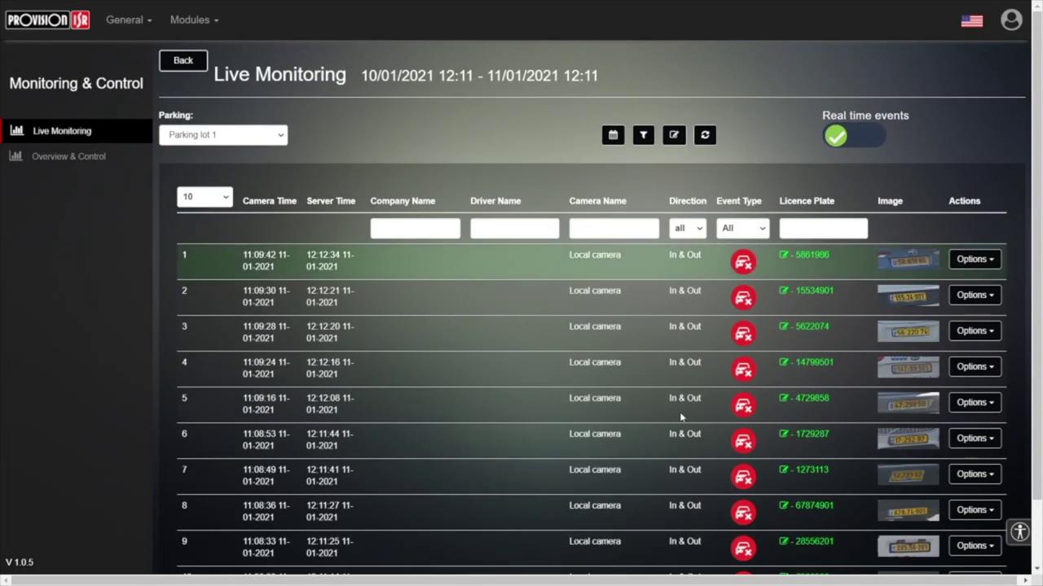
click(855, 133)
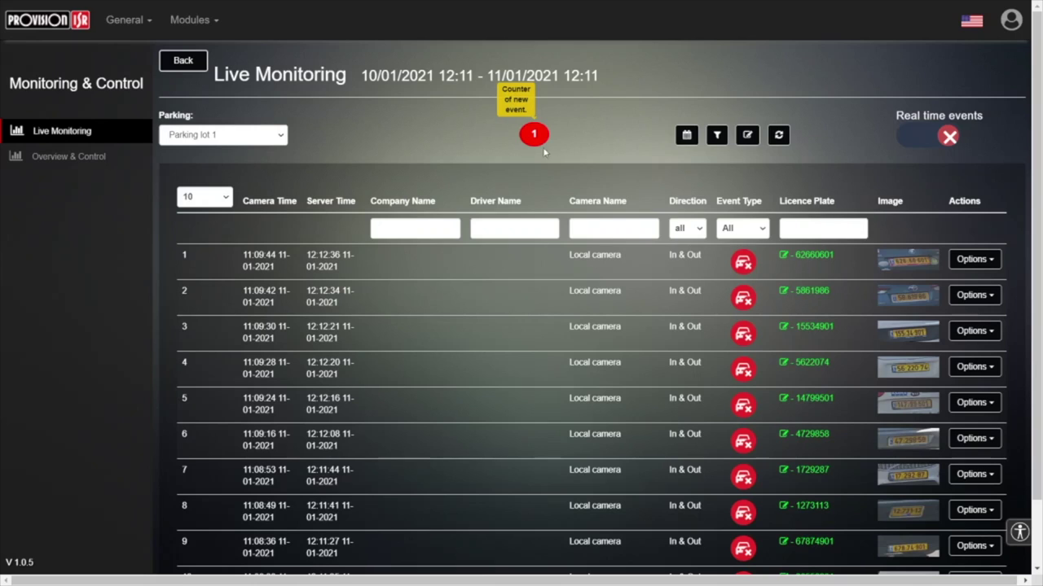
click(920, 135)
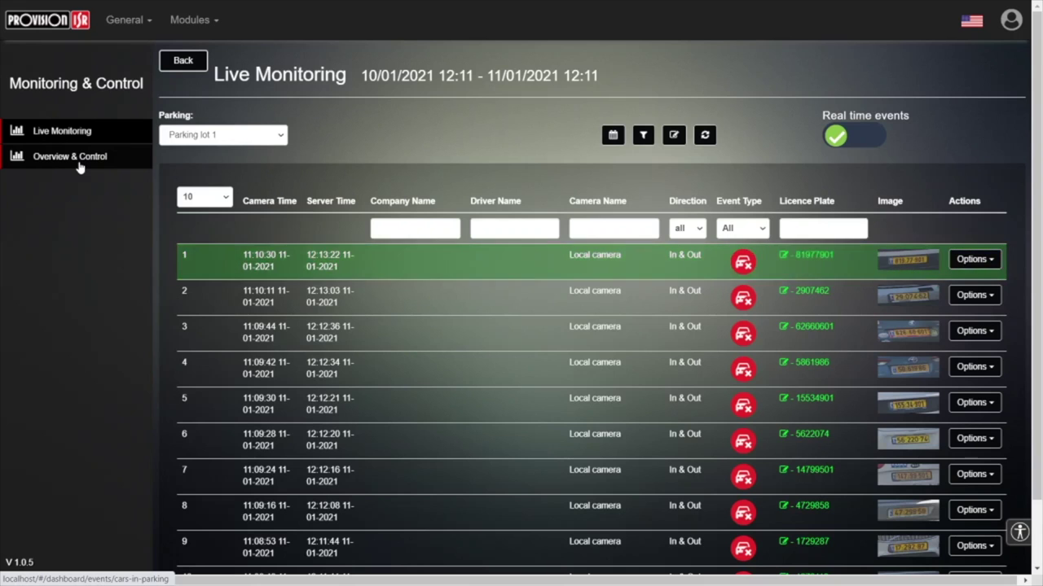
Open Overview & Control with Parking lot 1 and Company 1 selected
click(80, 165)
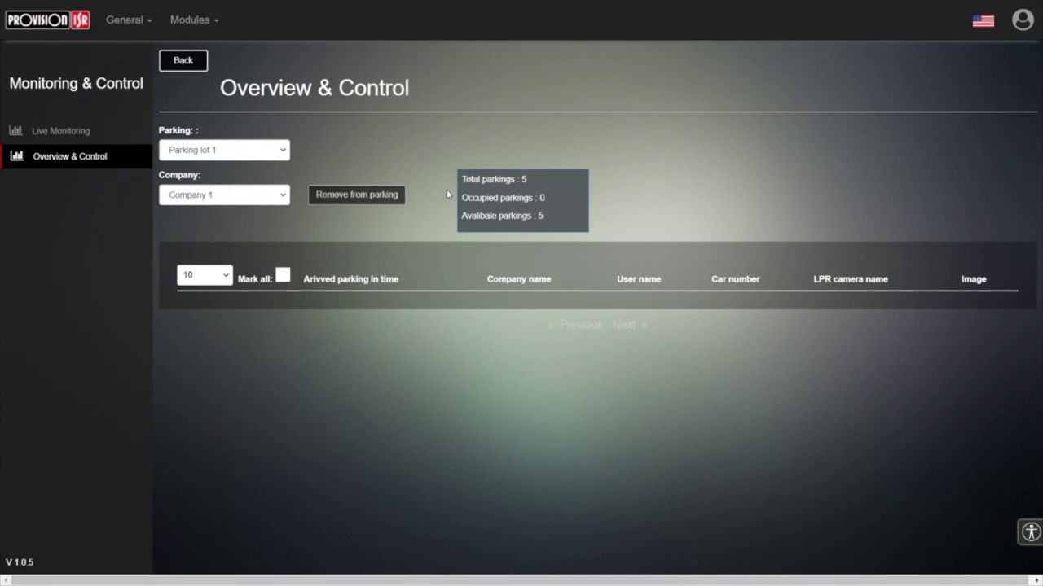
click(181, 150)
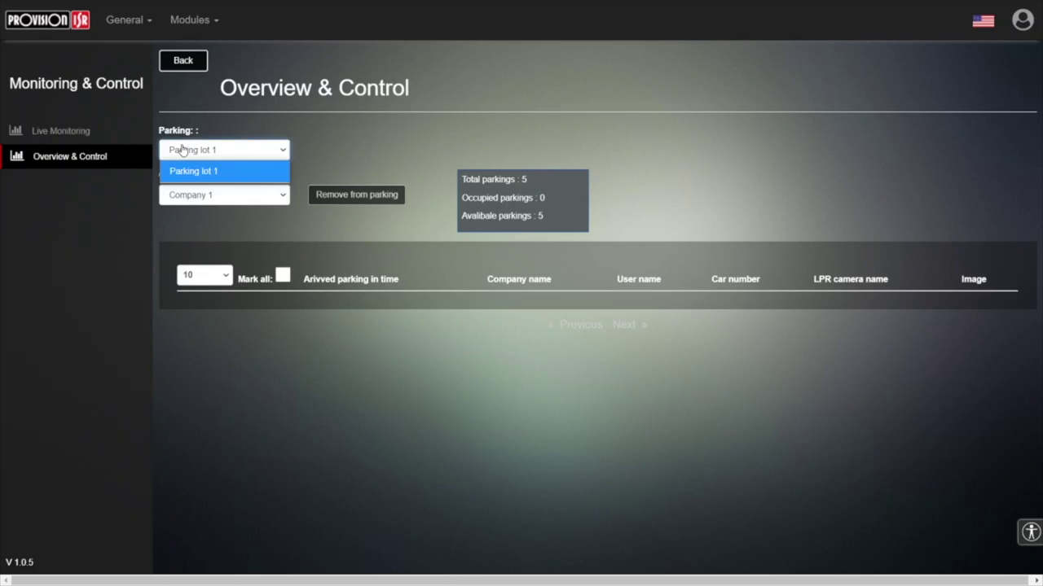
click(181, 150)
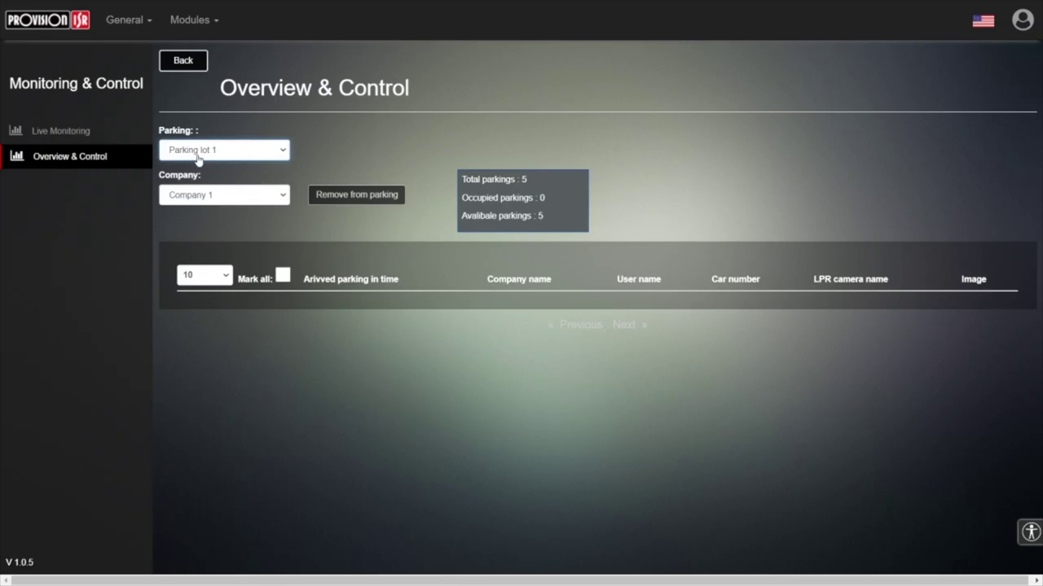
click(207, 200)
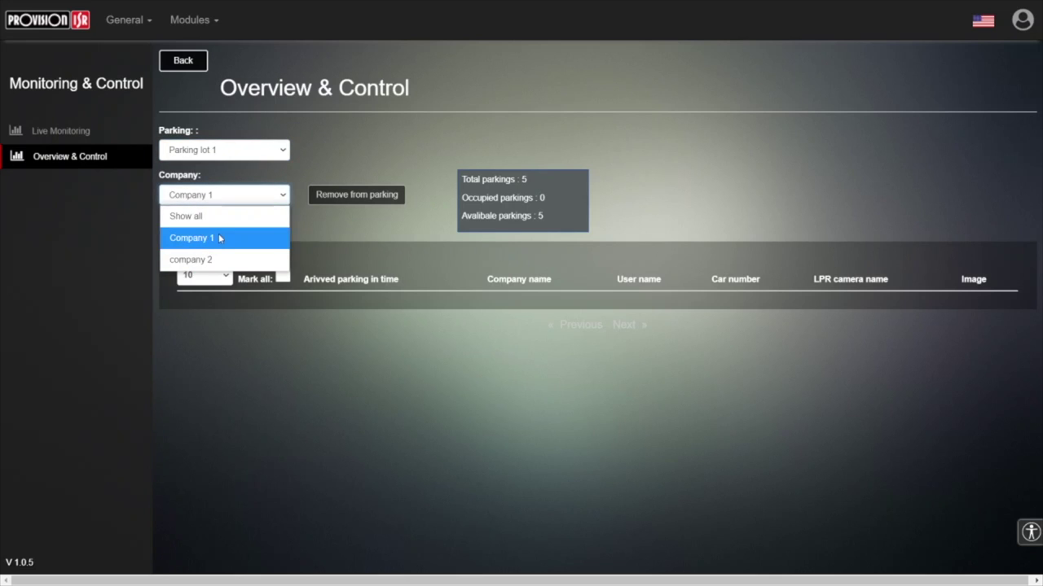
click(465, 139)
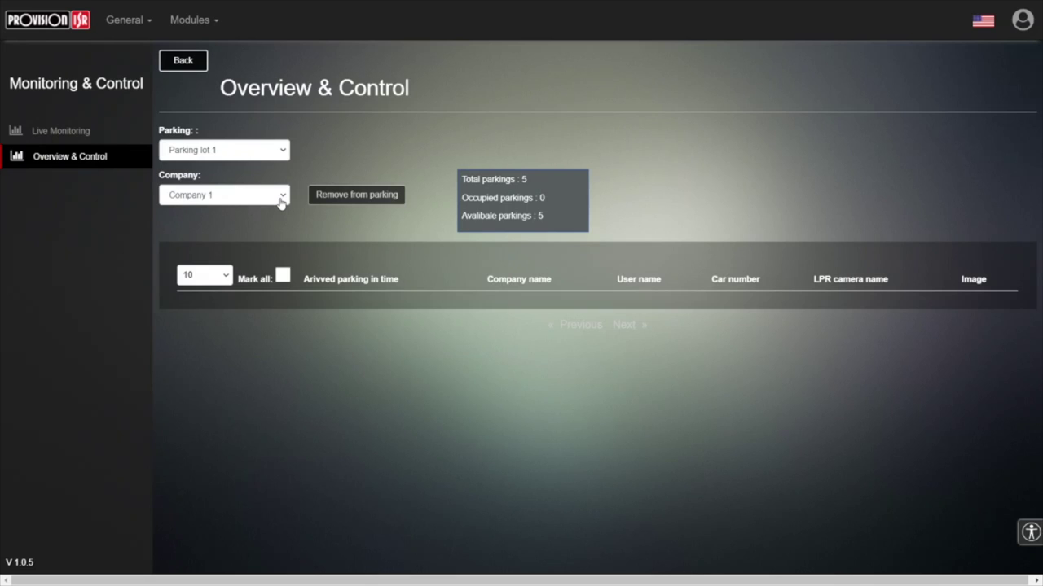
Highlight the Total (5) and Occupied (0) parkings figures in the summary box
drag(529, 185, 463, 183)
drag(477, 198, 466, 217)
click(268, 201)
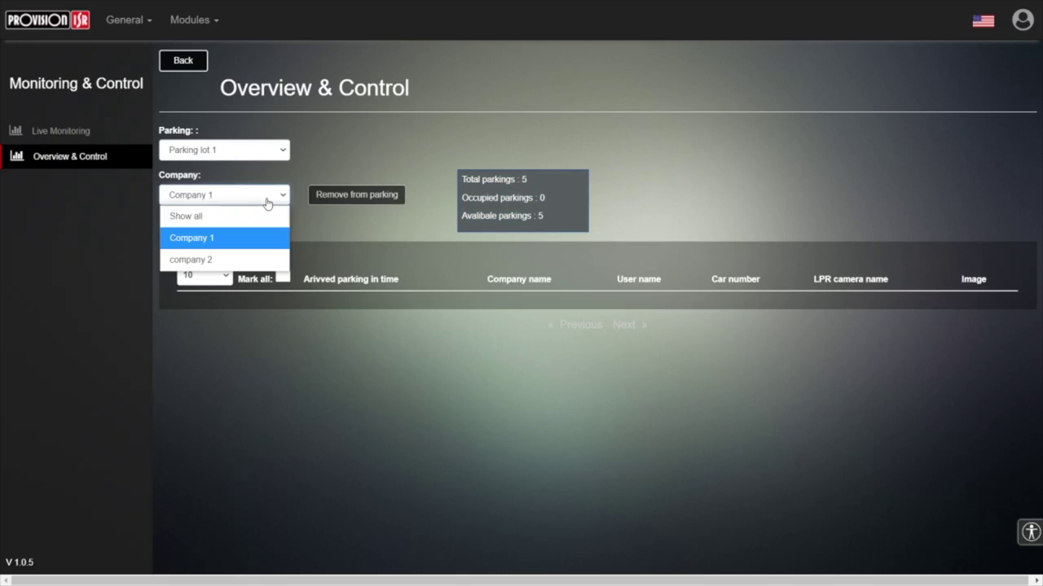
Cycle the Company filter through company 2 and Company 1 to Show all: 10 total, 10 available
click(220, 259)
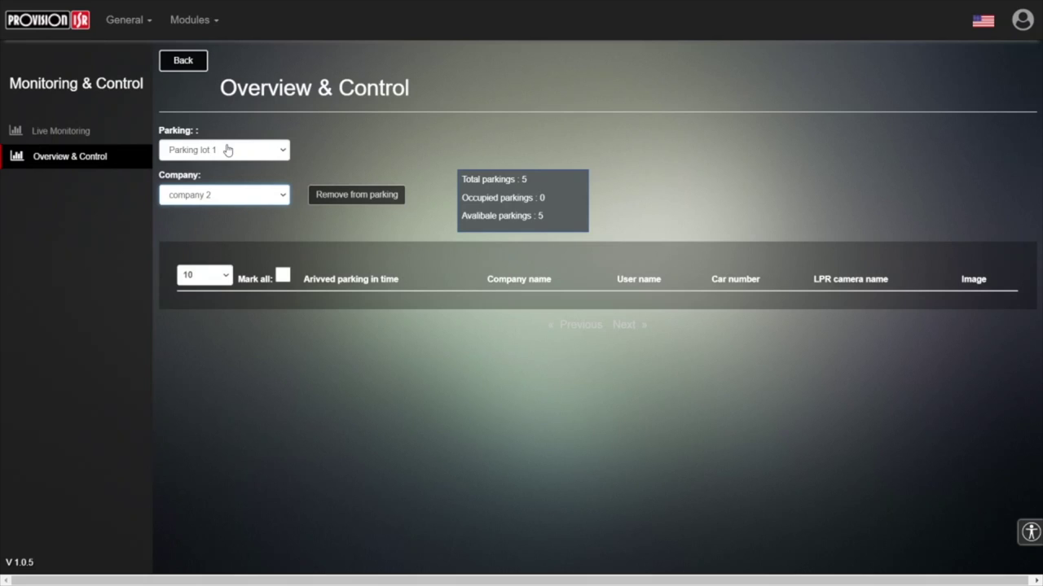
click(192, 200)
click(204, 235)
click(209, 196)
click(199, 261)
click(196, 199)
click(192, 215)
drag(549, 216, 466, 175)
click(400, 223)
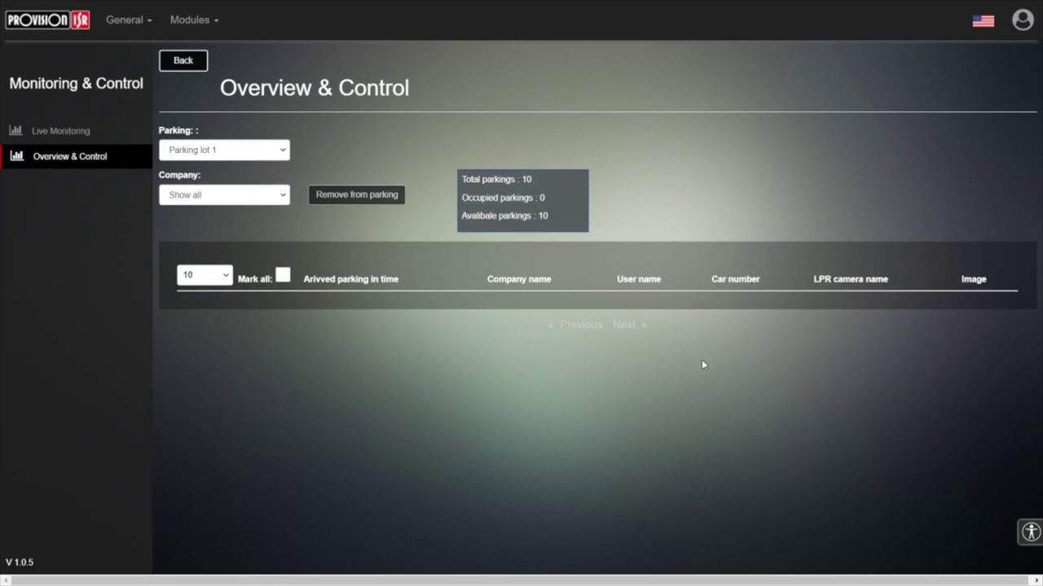